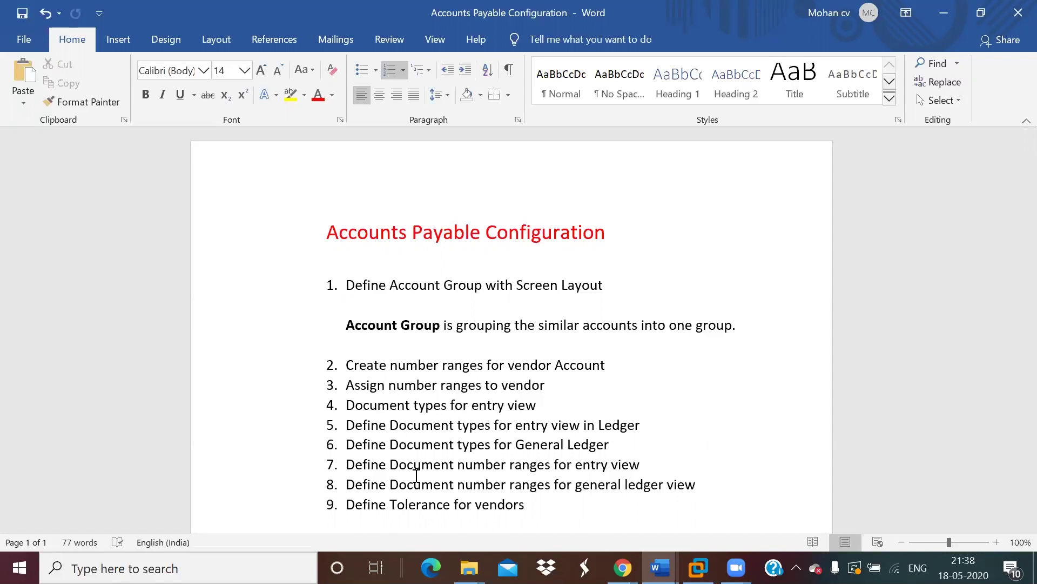
Step: Switch to SAP and open the SAP Customizing Implementation Guide through transaction SPRO
{"action": "left_click", "coordinate": [699, 567]}
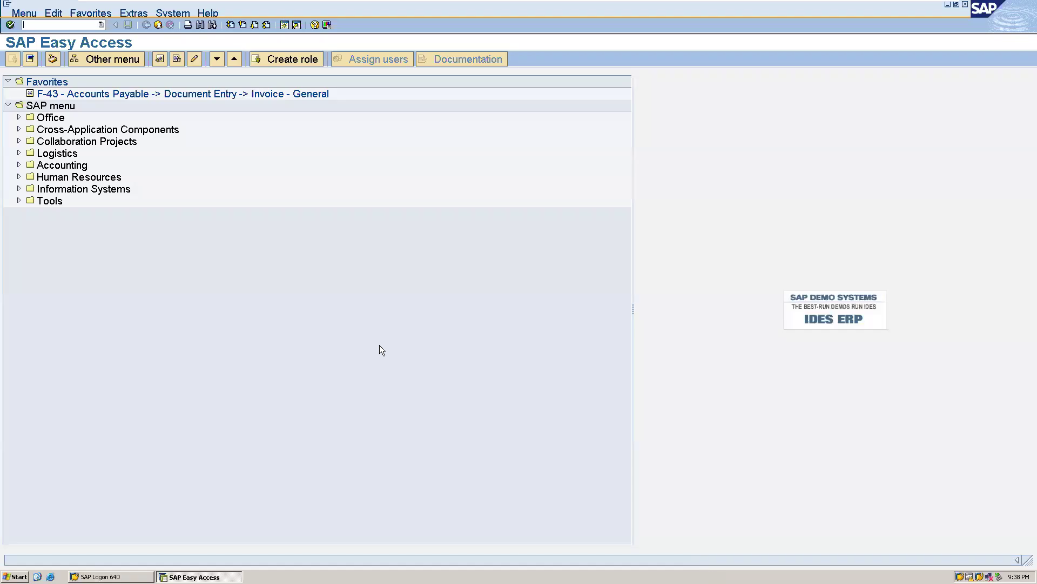
{"action": "left_click", "coordinate": [46, 25]}
{"action": "type", "text": "spro"}
{"action": "key", "text": "Return"}
{"action": "left_click", "coordinate": [61, 60]}
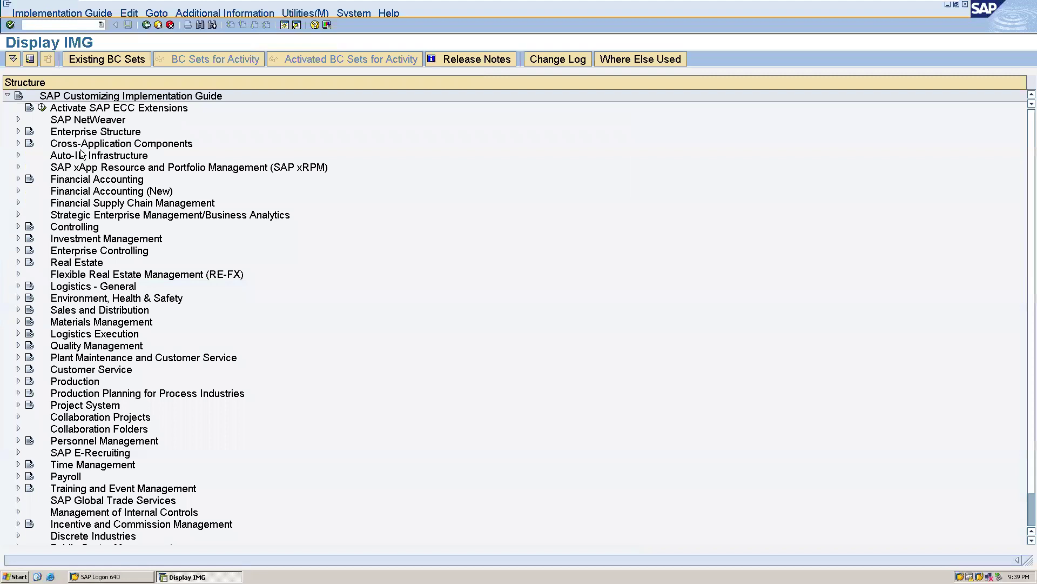
Step: Open Define Account Groups with Screen Layout (Vendors) from the vendor master data preparations for Accounts Receivable and Accounts Payable in Financial Accounting (New)
{"action": "left_click", "coordinate": [17, 192]}
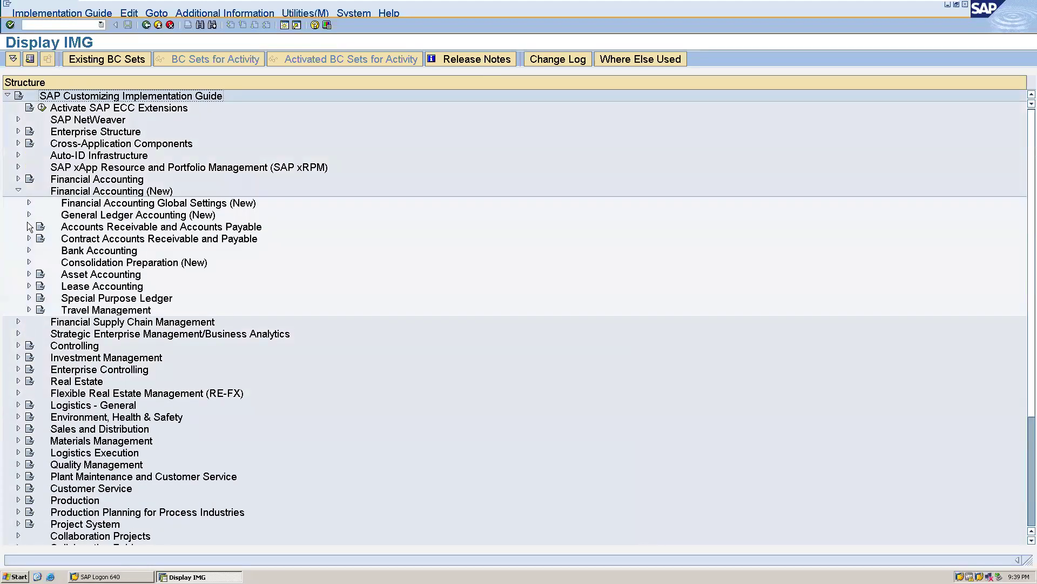
{"action": "left_click", "coordinate": [29, 226]}
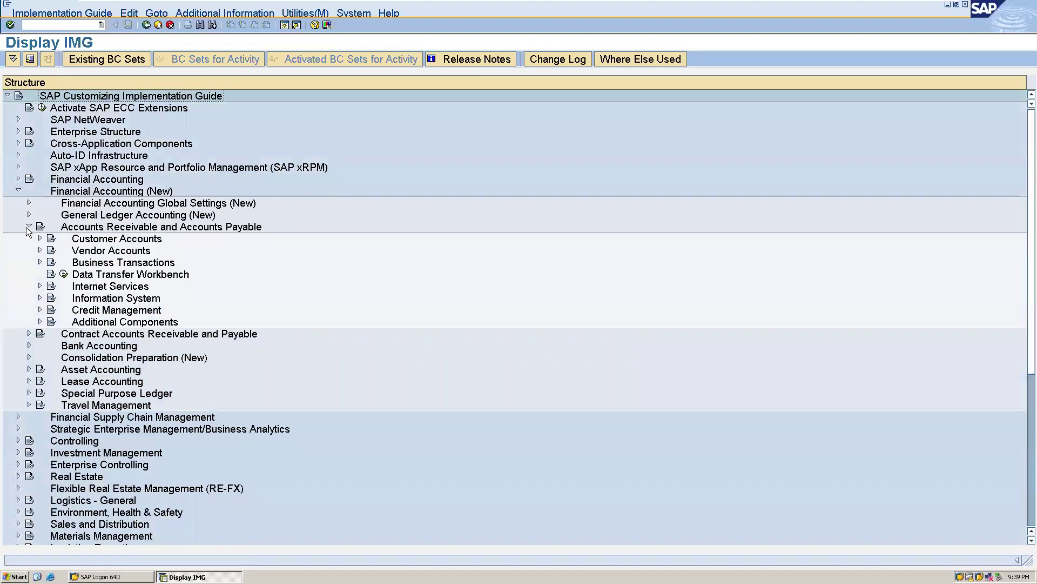
{"action": "left_click", "coordinate": [40, 250]}
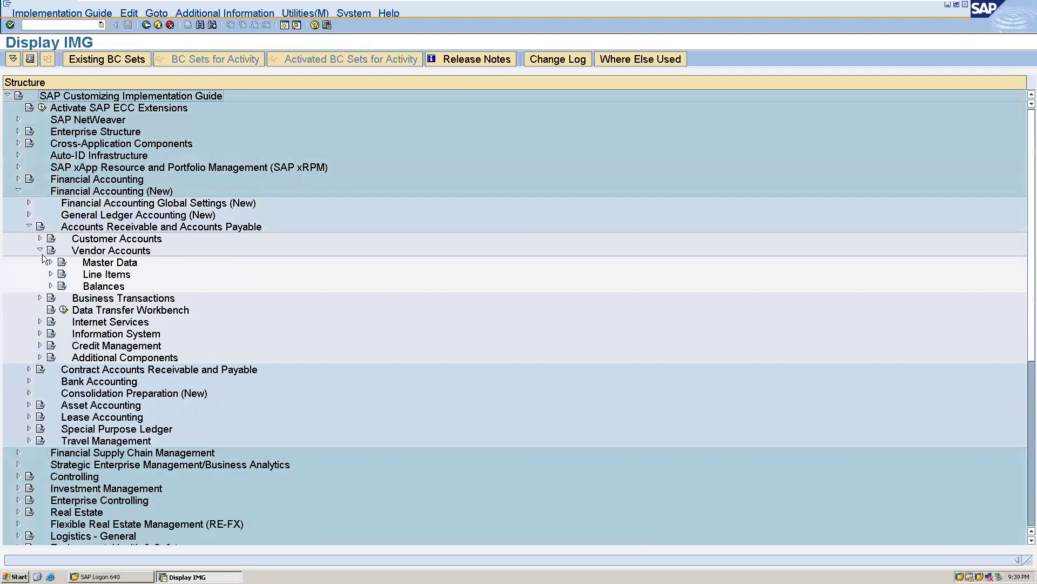
{"action": "left_click", "coordinate": [50, 262]}
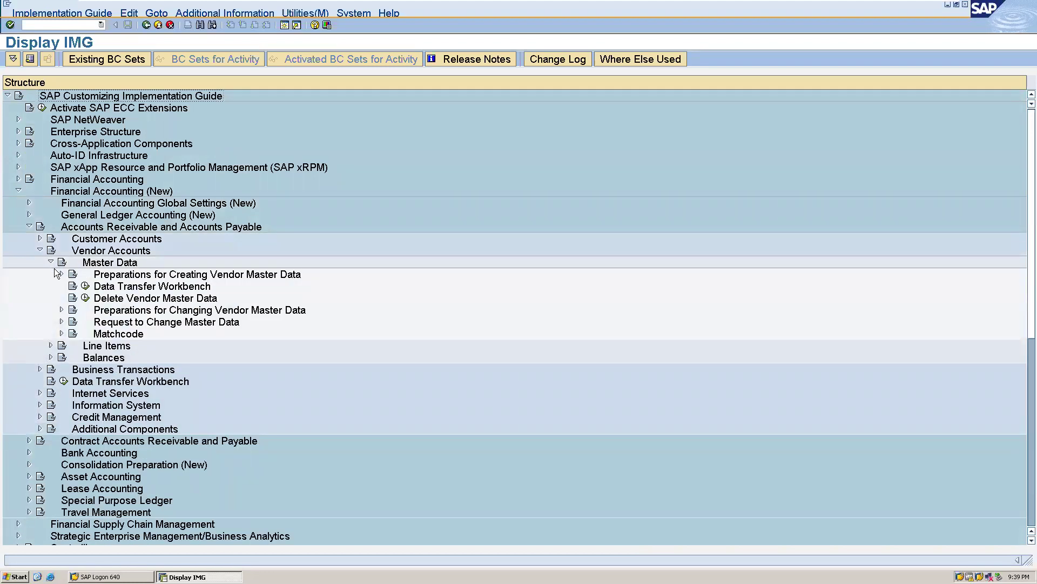
{"action": "left_click", "coordinate": [62, 274]}
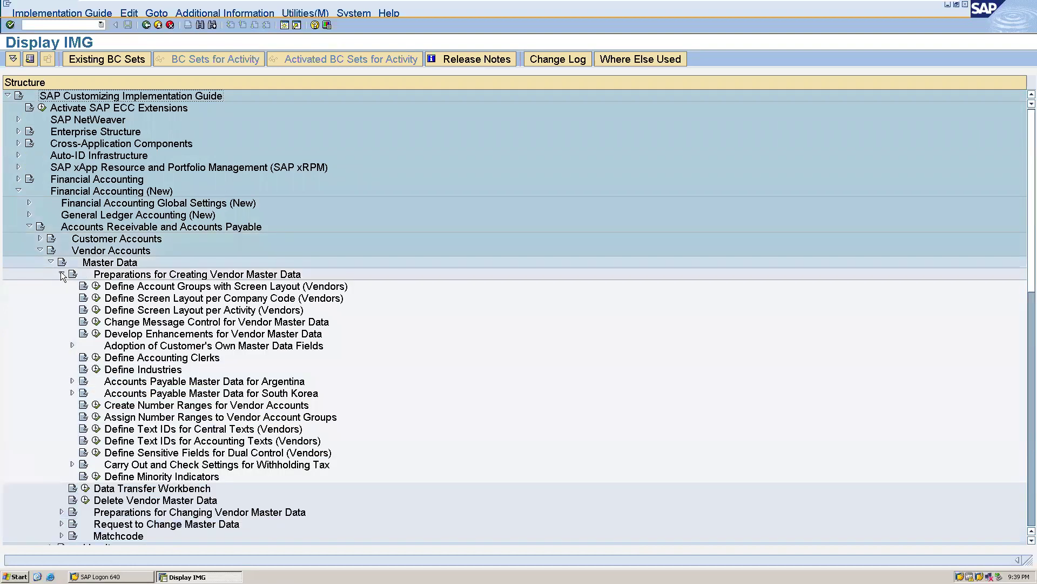
{"action": "left_click", "coordinate": [98, 285]}
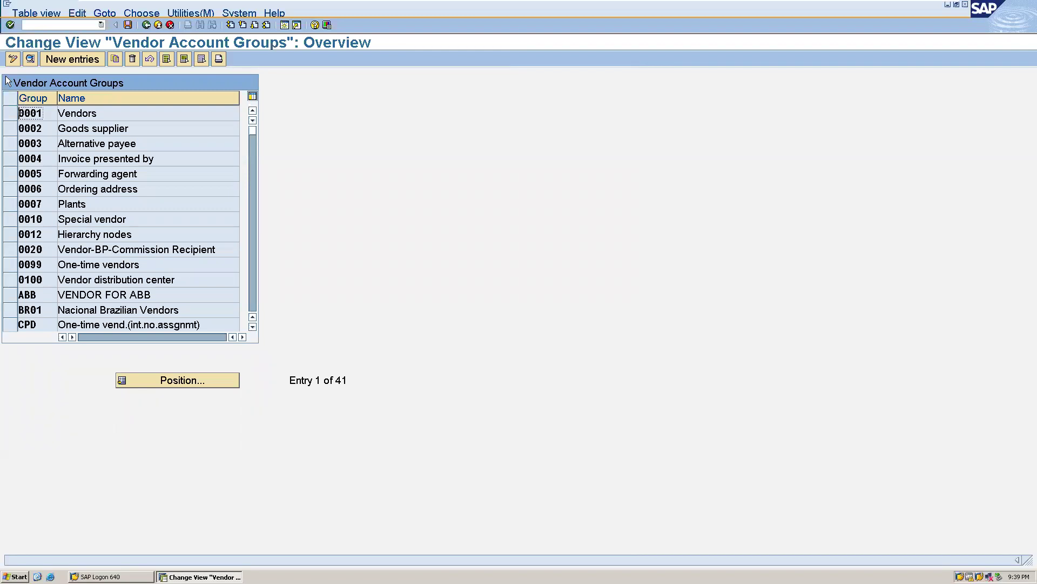
Step: Start a new vendor account group AL01 with the name Domestic vendor in ALLO
{"action": "left_click", "coordinate": [78, 60]}
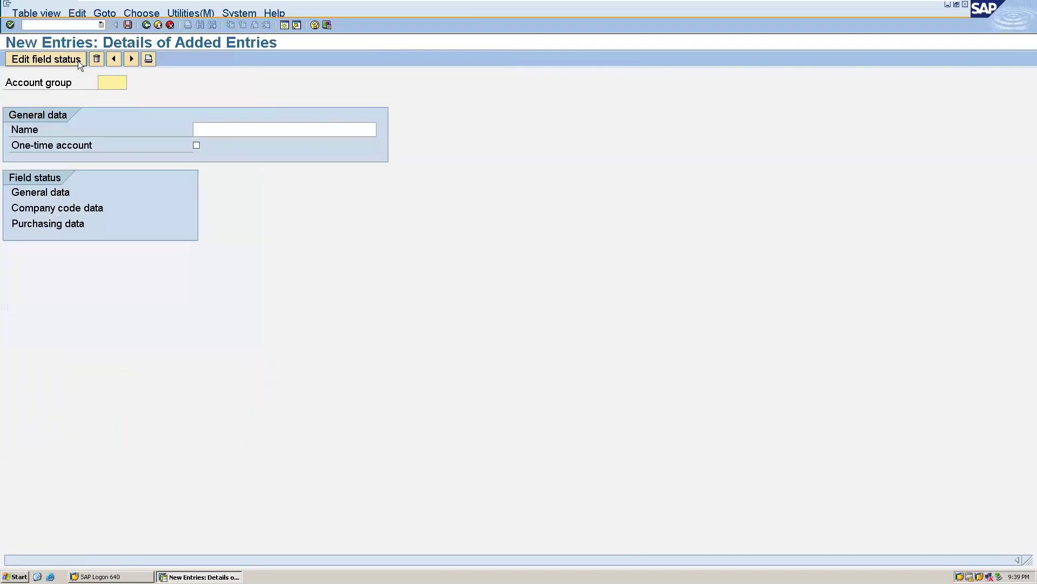
{"action": "type", "text": "AL01"}
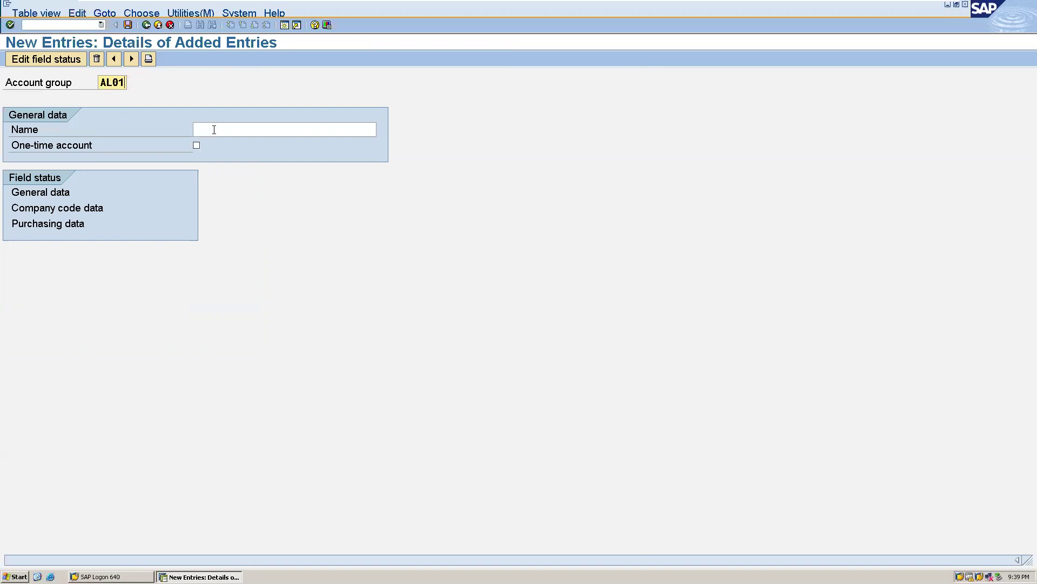
{"action": "left_click", "coordinate": [214, 130]}
{"action": "type", "text": "D"}
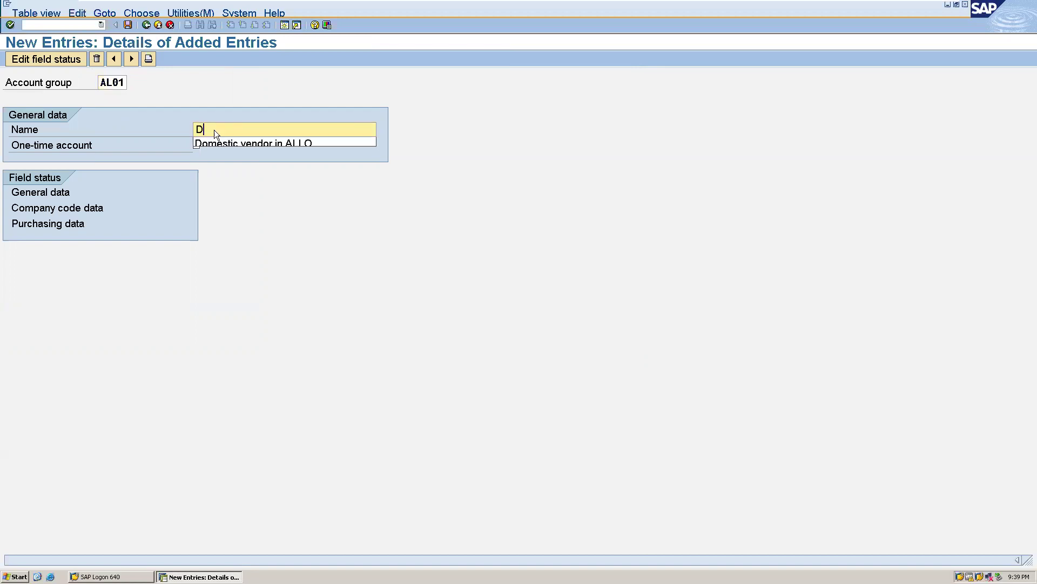
{"action": "left_click", "coordinate": [278, 144]}
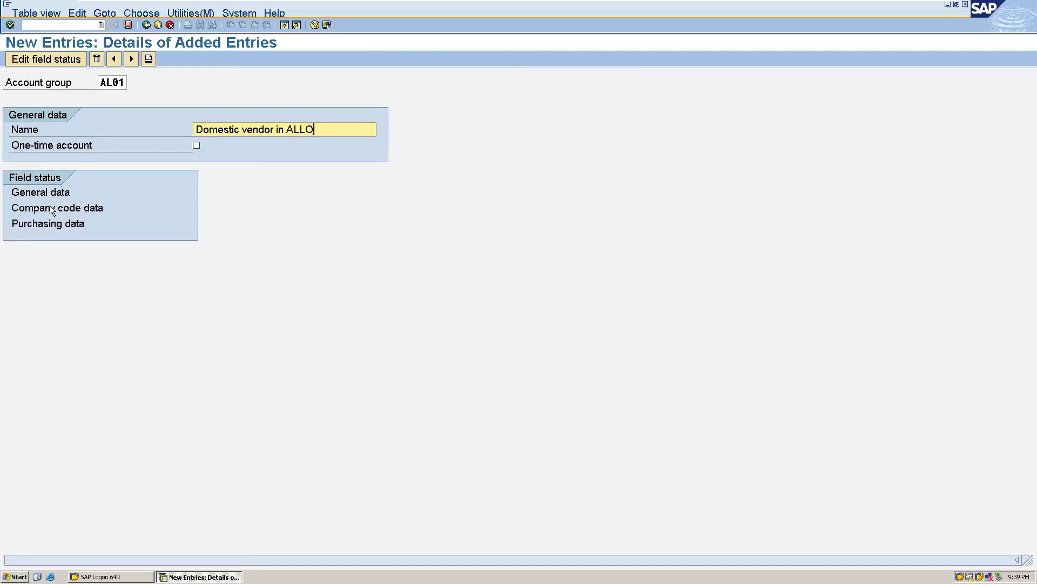
Step: Make Reconciliation account a required entry in AL01's company code account management fields, save to the proposed customizing request, and return to the account group overview
{"action": "double_click", "coordinate": [49, 207]}
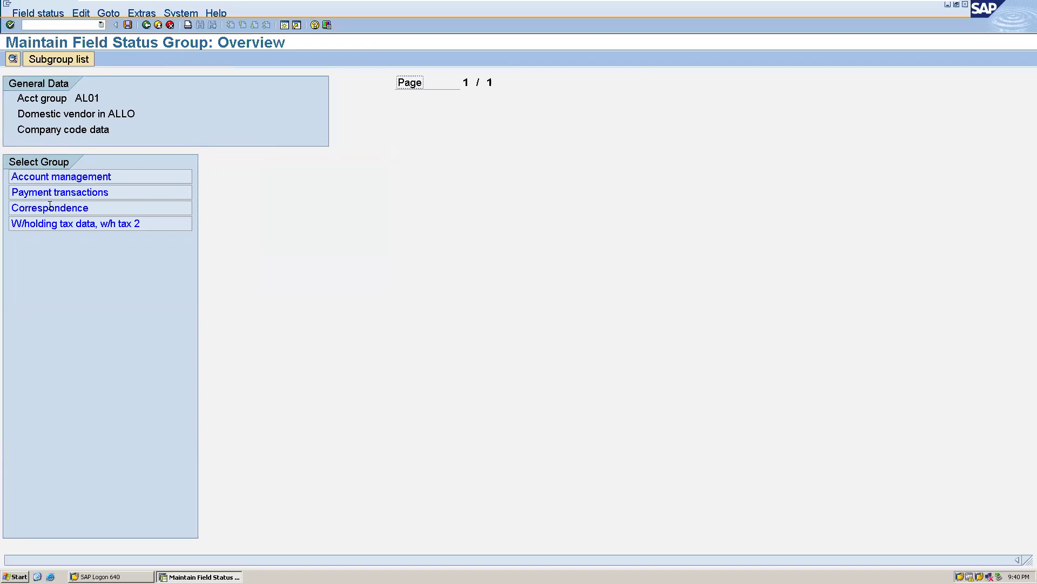
{"action": "double_click", "coordinate": [61, 176]}
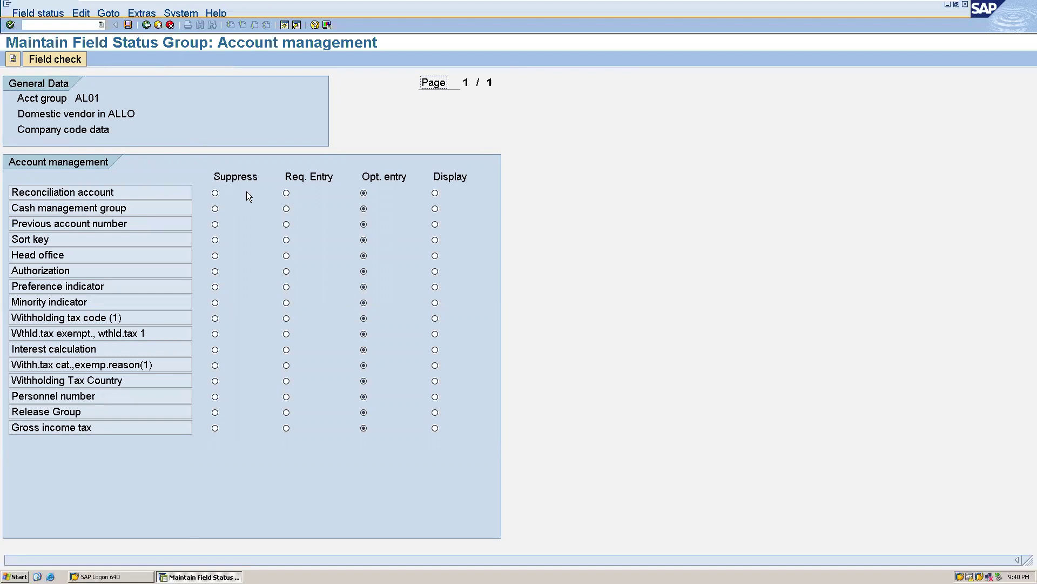
{"action": "left_click", "coordinate": [286, 193]}
{"action": "left_click", "coordinate": [128, 26]}
{"action": "left_click", "coordinate": [40, 201]}
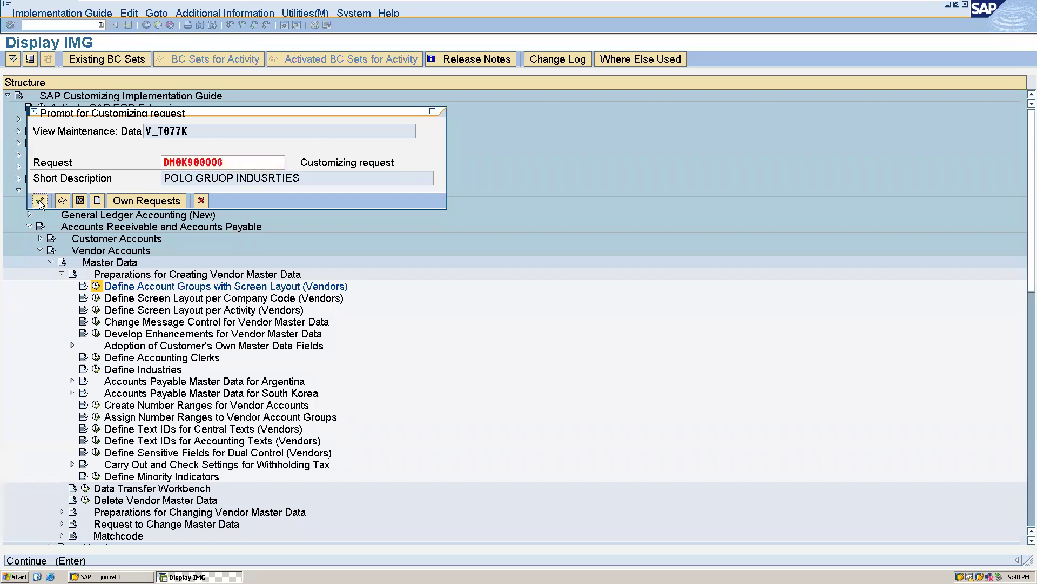
{"action": "left_click", "coordinate": [146, 25]}
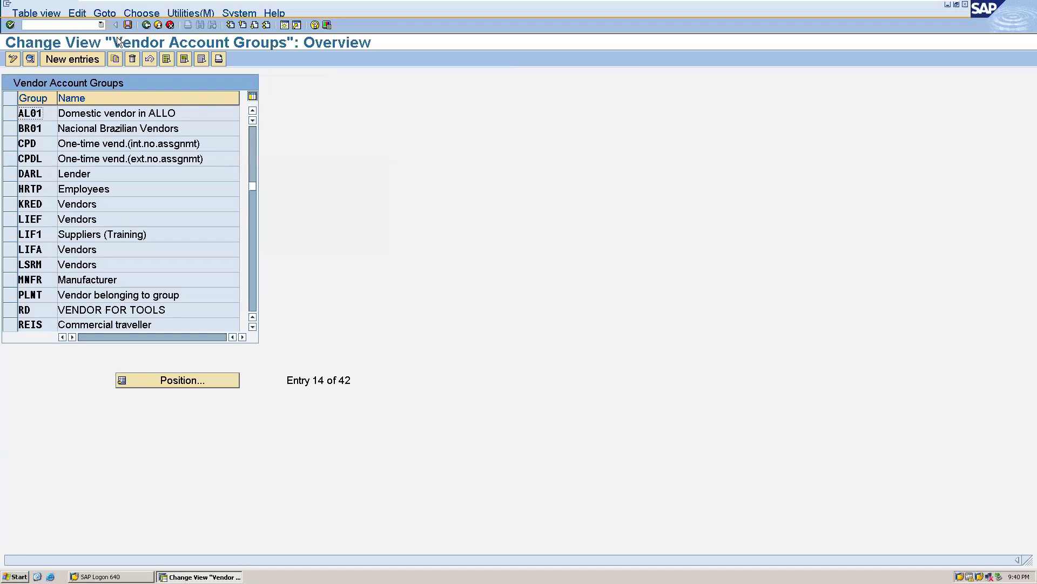
Step: Start a new vendor account group AL02 with the name Foreign vendor in ALLO
{"action": "left_click", "coordinate": [90, 59]}
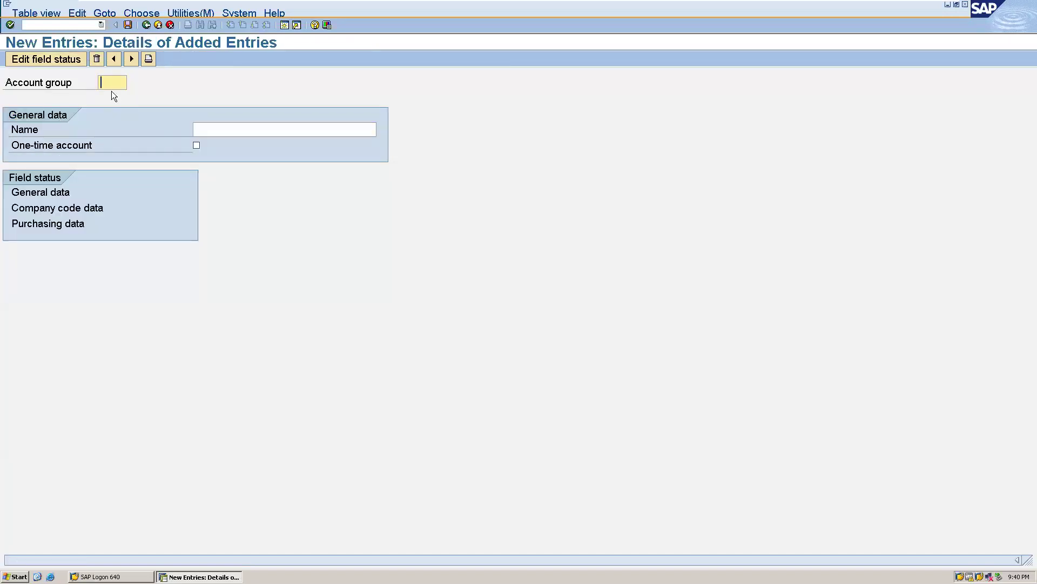
{"action": "type", "text": "AL02"}
{"action": "left_click", "coordinate": [207, 127]}
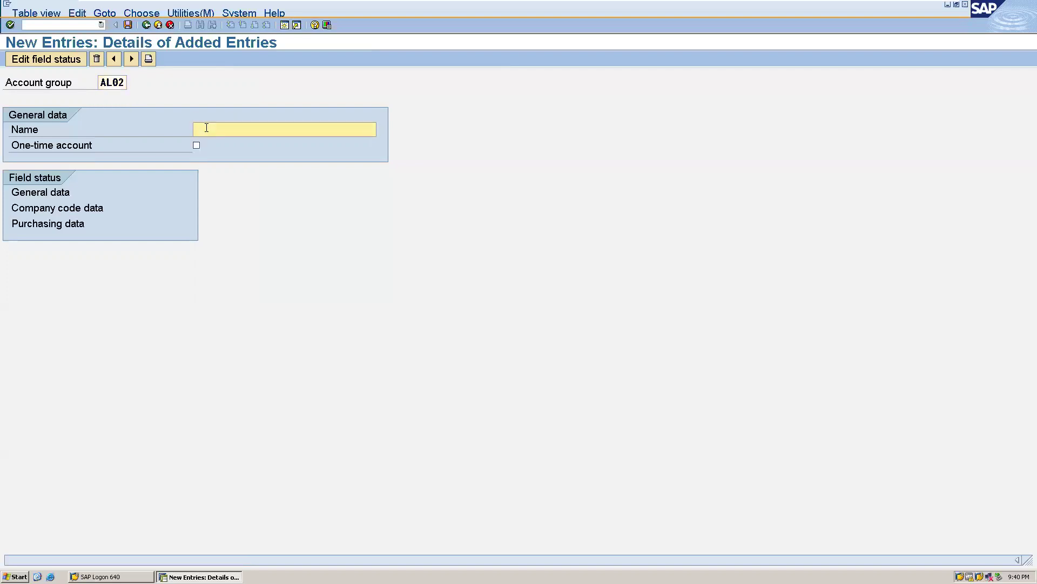
{"action": "type", "text": "F"}
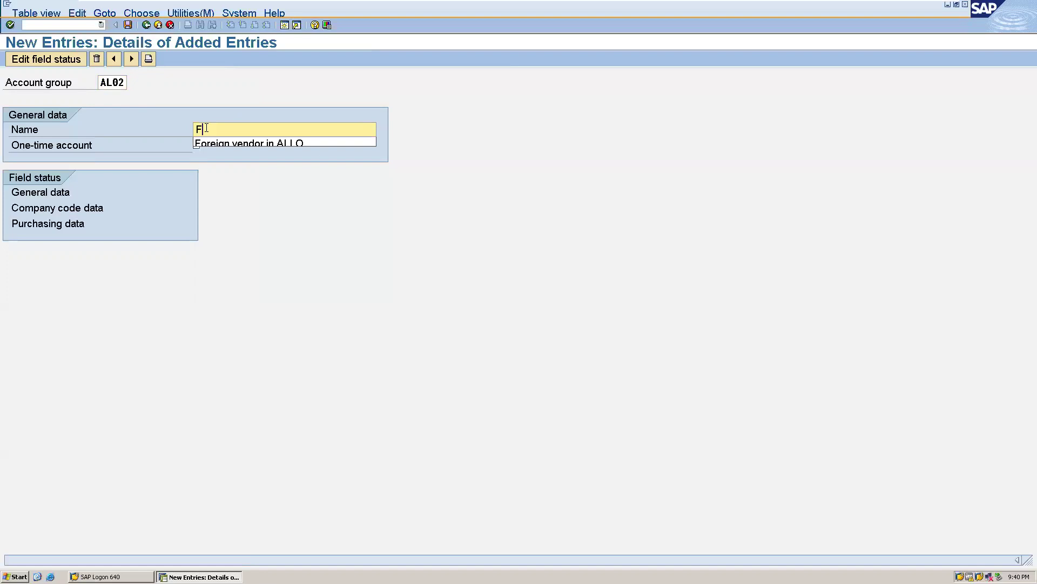
{"action": "type", "text": "oreign ve"}
{"action": "left_click", "coordinate": [233, 143]}
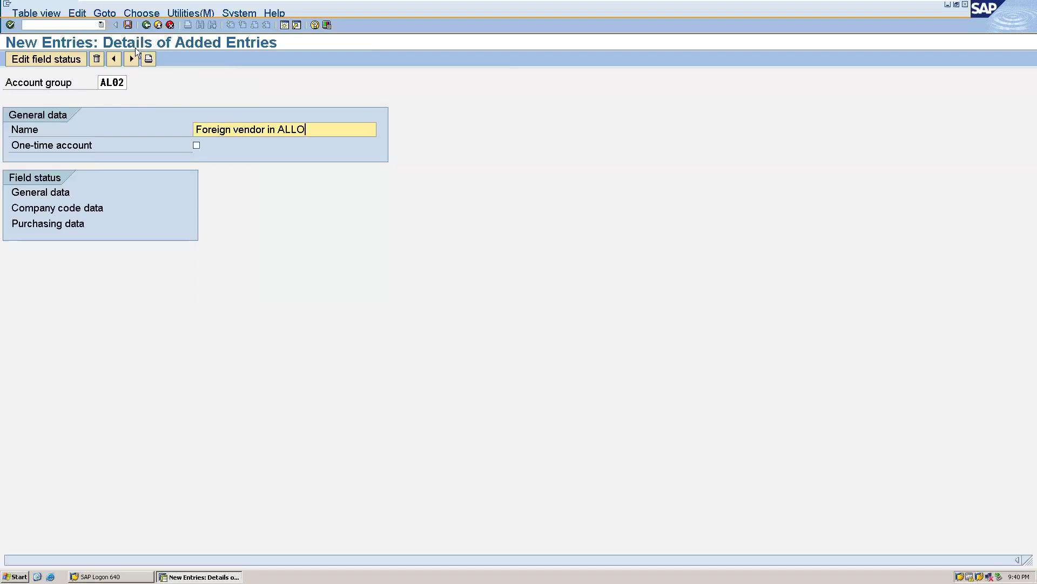
Step: Make Reconciliation account a required entry in AL02's company code account management fields, save the group, and return to the implementation guide
{"action": "double_click", "coordinate": [46, 208]}
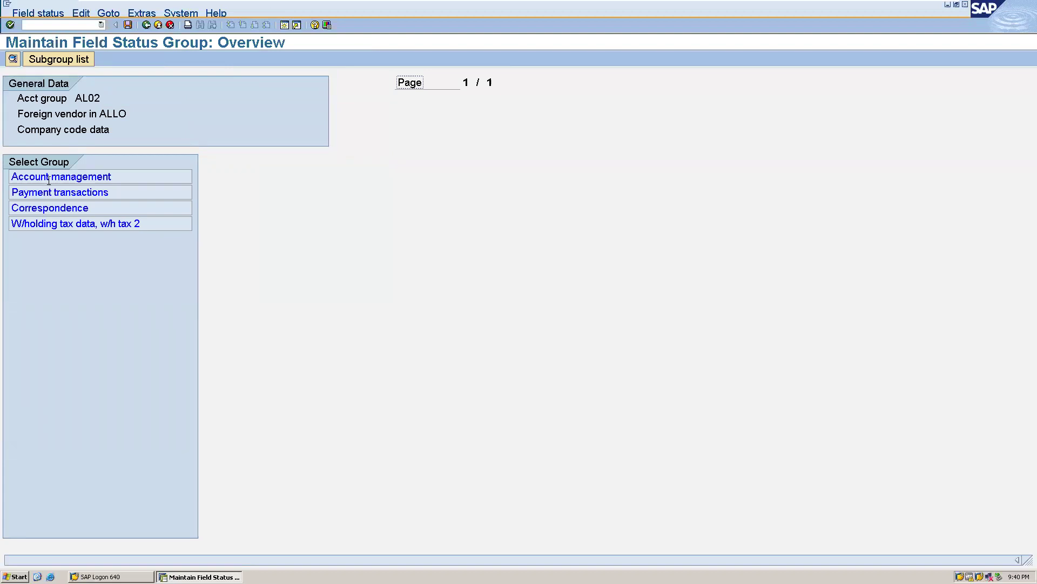
{"action": "double_click", "coordinate": [49, 181]}
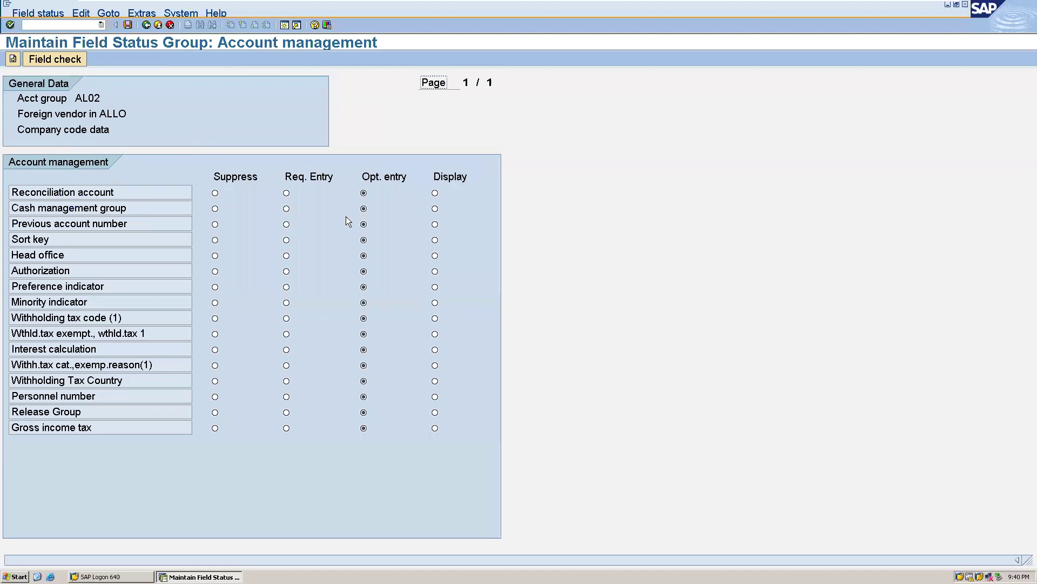
{"action": "left_click", "coordinate": [287, 194]}
{"action": "left_click", "coordinate": [129, 25]}
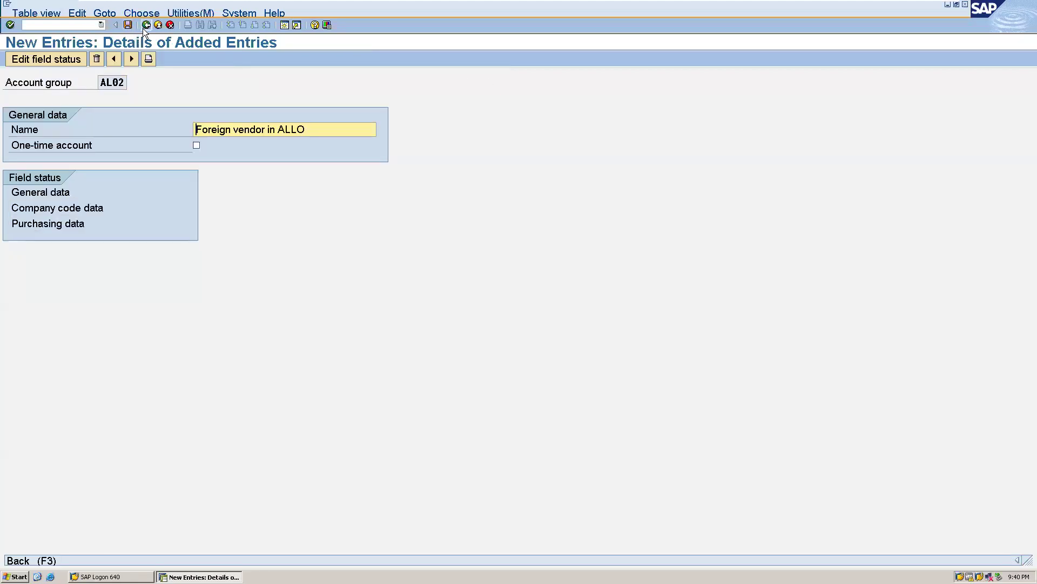
{"action": "left_click", "coordinate": [144, 27]}
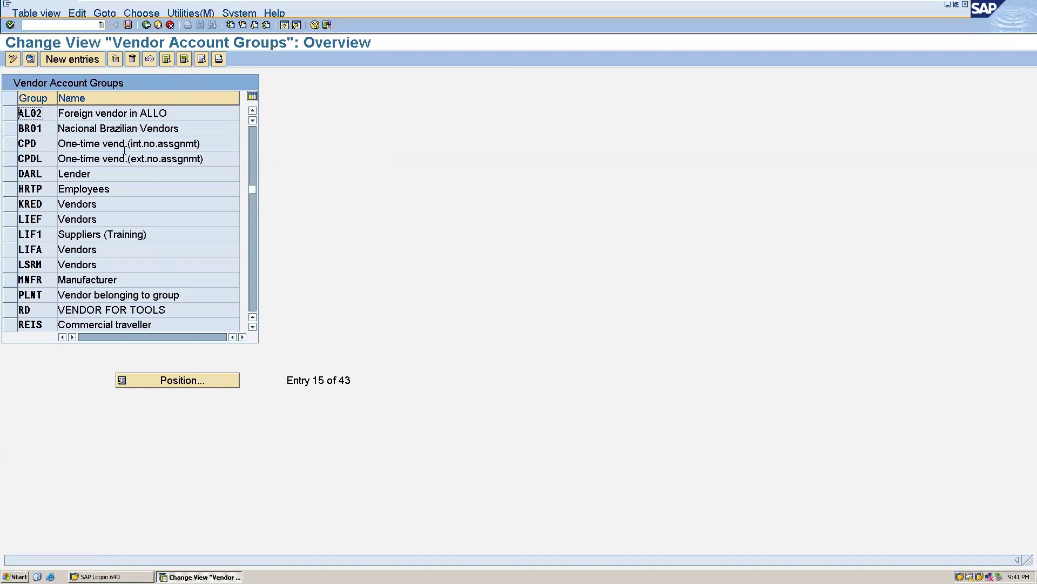
{"action": "left_click", "coordinate": [147, 25]}
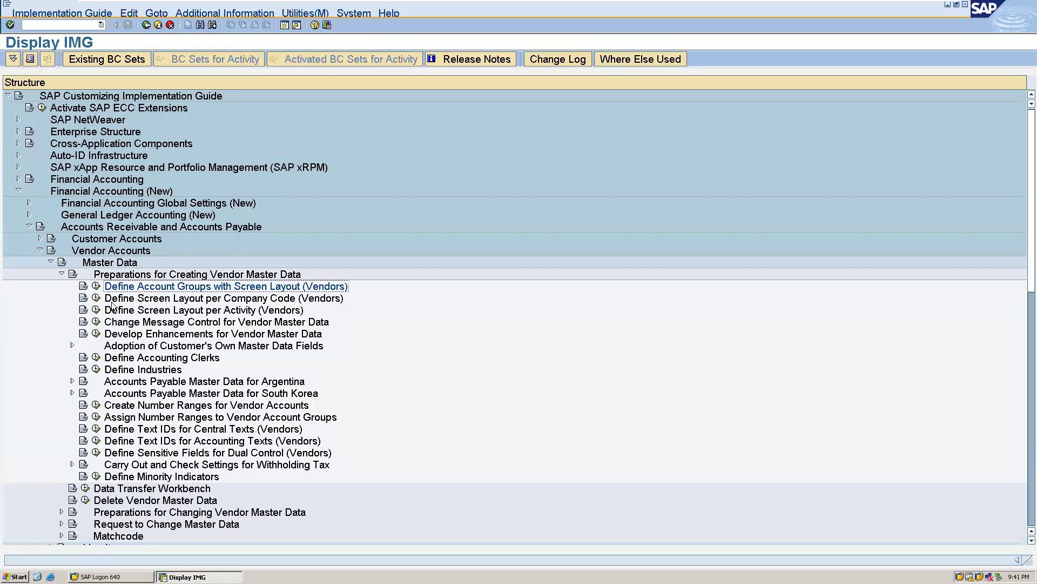
Step: Open Create Number Ranges for Vendor Accounts for interval maintenance and start a new interval with number A1
{"action": "left_click", "coordinate": [96, 406]}
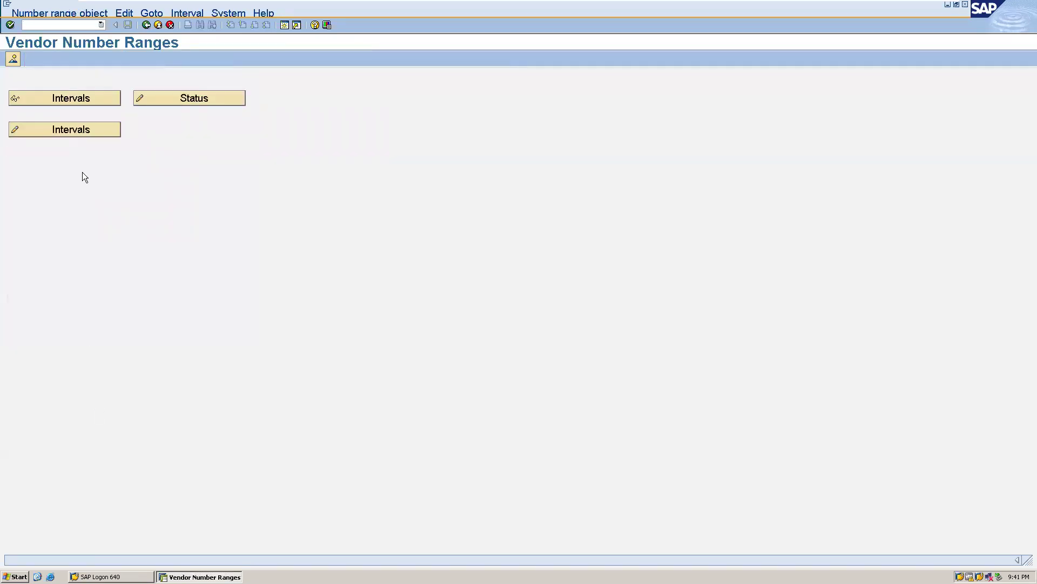
{"action": "left_click", "coordinate": [67, 127]}
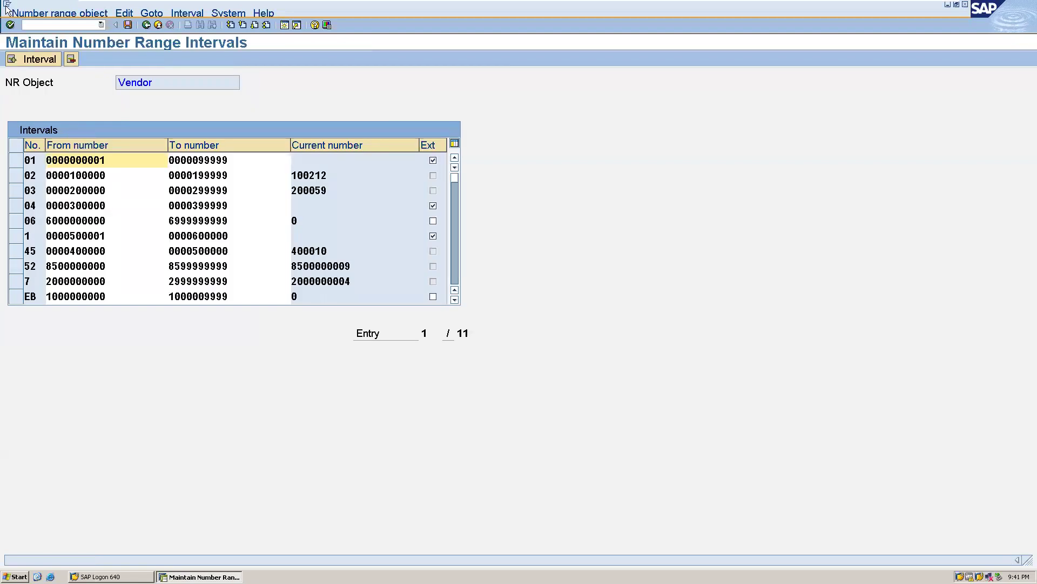
{"action": "left_click", "coordinate": [36, 61]}
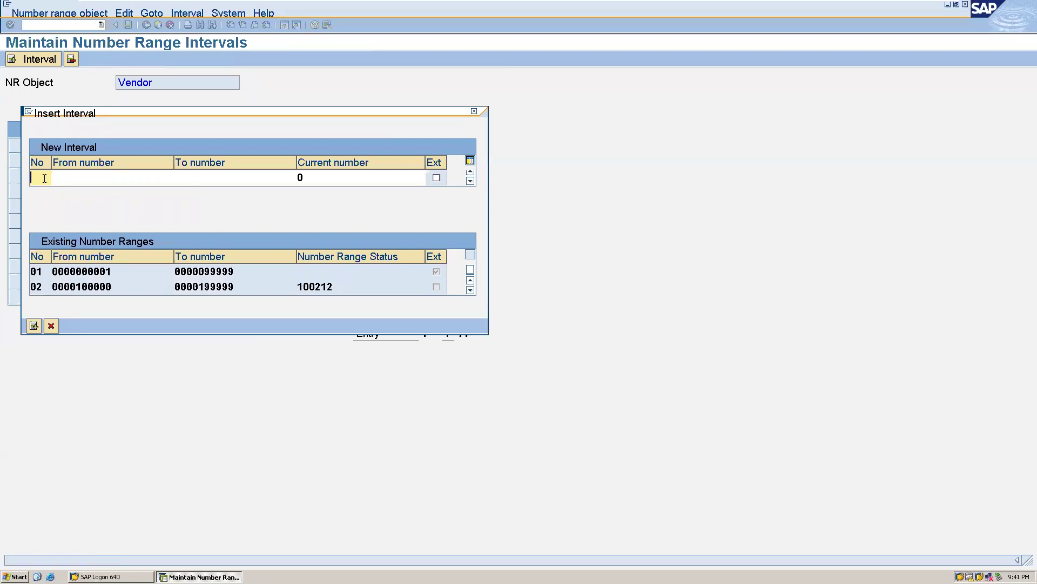
{"action": "key", "text": "BackSpace"}
{"action": "key", "text": "BackSpace"}
{"action": "type", "text": "A1"}
{"action": "left_click", "coordinate": [100, 182]}
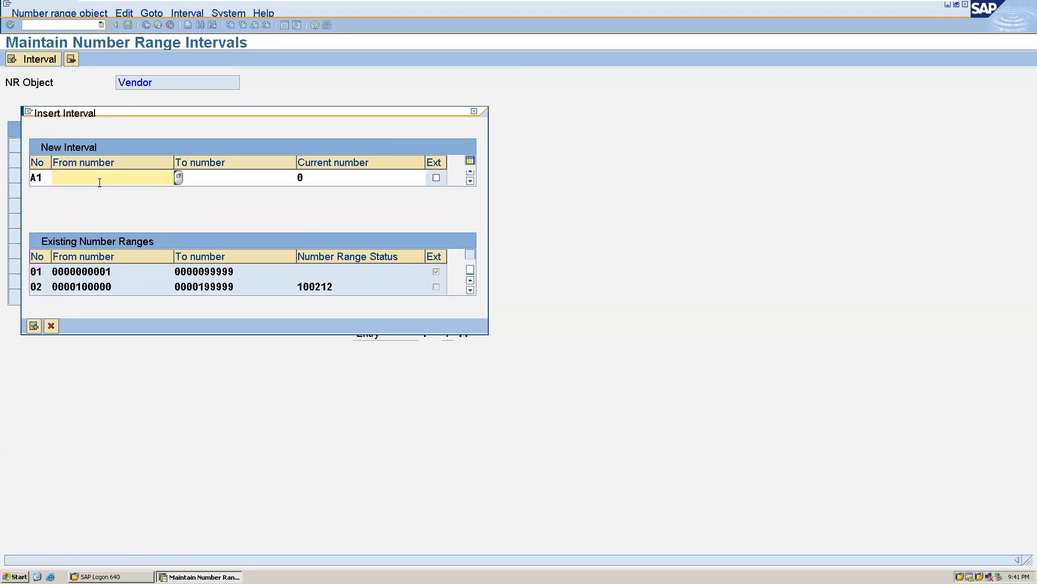
{"action": "type", "text": "2"}
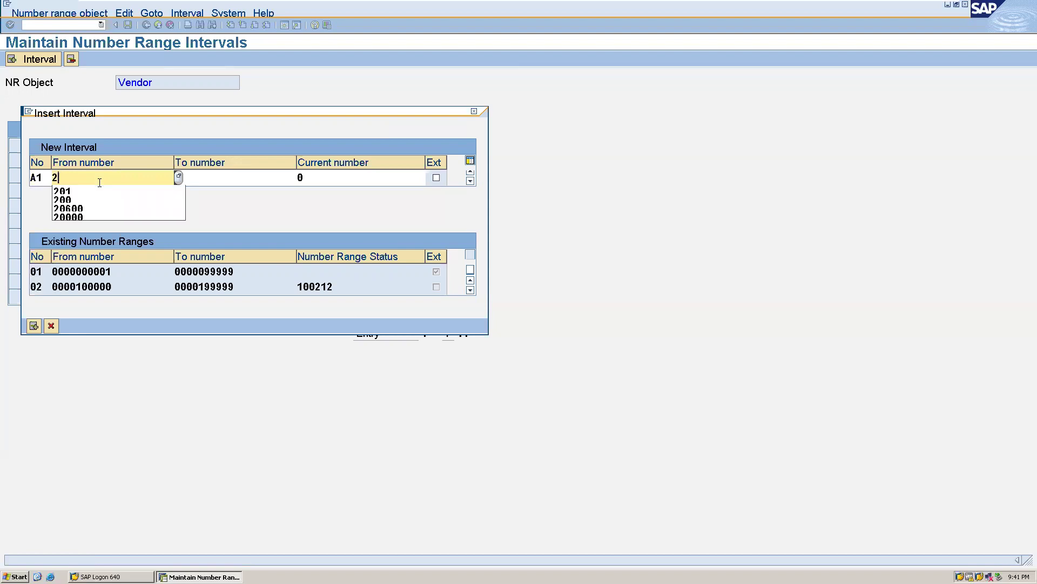
{"action": "type", "text": "000000000"}
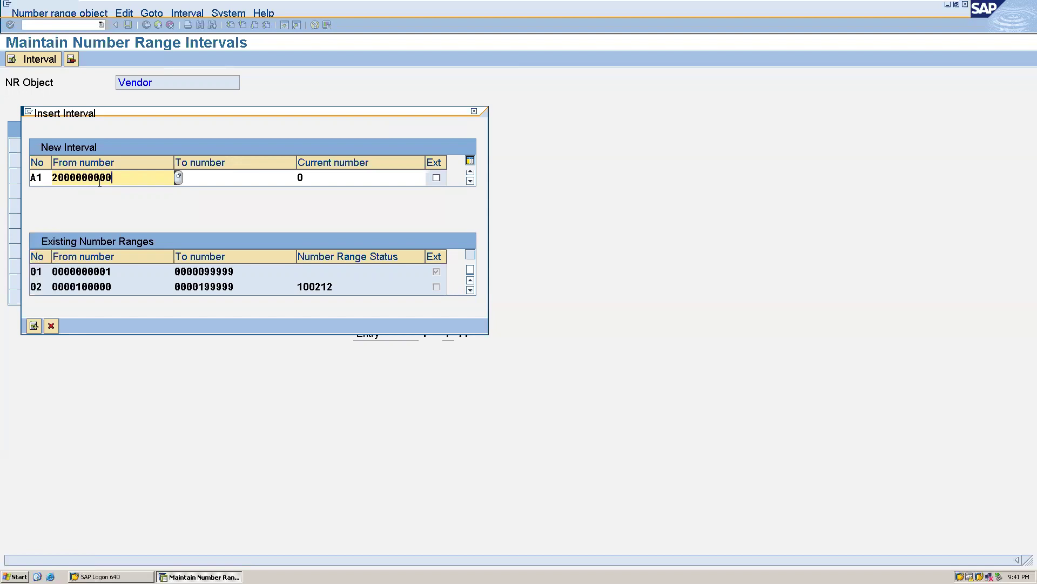
{"action": "key", "text": "Tab"}
{"action": "type", "text": "3000000000"}
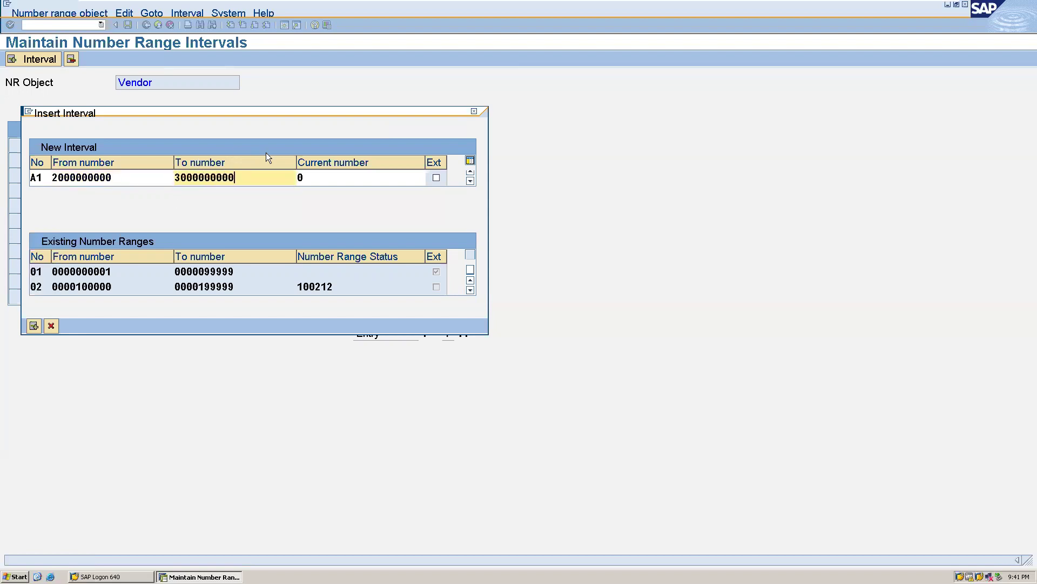
{"action": "left_click", "coordinate": [33, 326]}
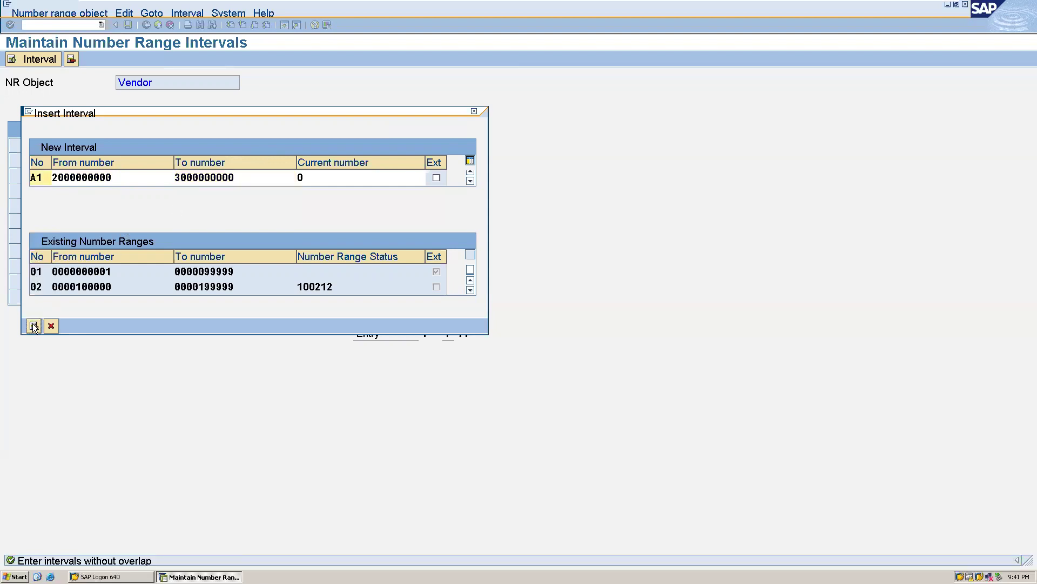
{"action": "left_click", "coordinate": [125, 177]}
{"action": "key", "text": "BackSpace"}
{"action": "key", "text": "BackSpace"}
{"action": "key", "text": "BackSpace"}
{"action": "key", "text": "BackSpace"}
{"action": "key", "text": "BackSpace"}
{"action": "key", "text": "BackSpace"}
{"action": "key", "text": "BackSpace"}
{"action": "key", "text": "BackSpace"}
{"action": "key", "text": "BackSpace"}
{"action": "key", "text": "BackSpace"}
{"action": "type", "text": "3000000000"}
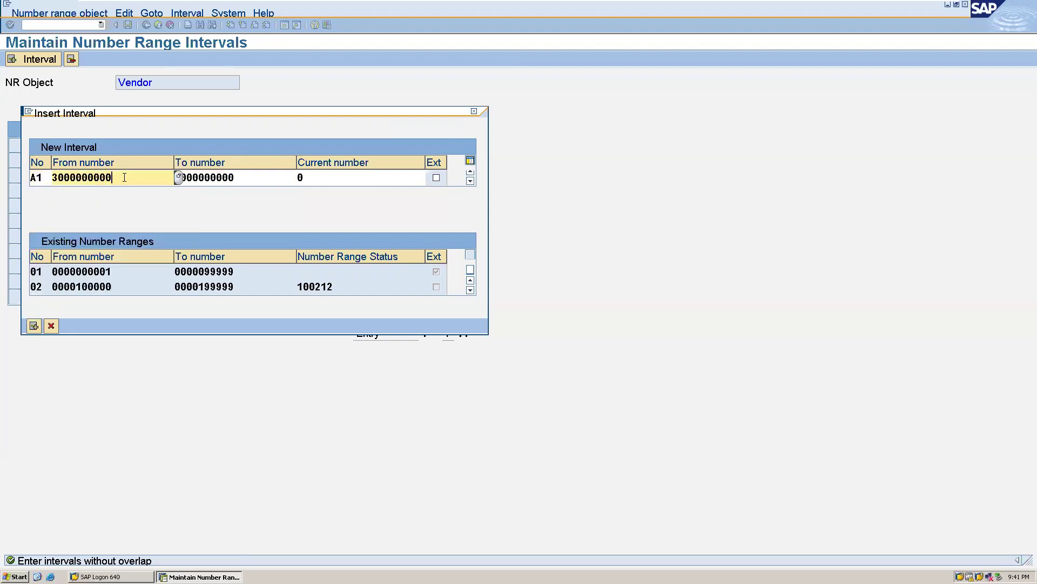
{"action": "left_click", "coordinate": [237, 178]}
{"action": "key", "text": "BackSpace"}
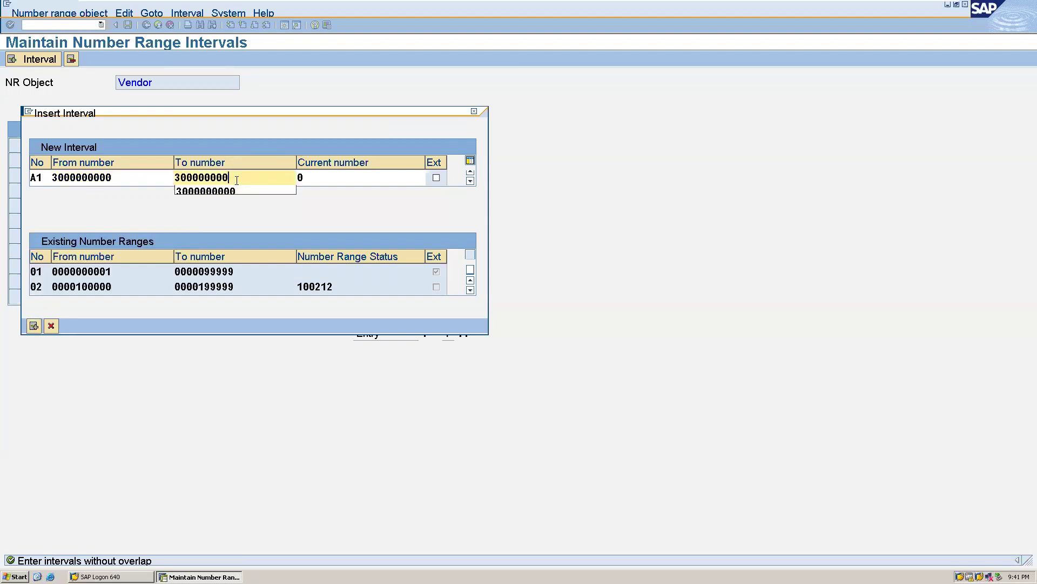
{"action": "key", "text": "BackSpace"}
{"action": "key", "text": "BackSpace"}
{"action": "key", "text": "BackSpace"}
{"action": "key", "text": "BackSpace"}
{"action": "key", "text": "BackSpace"}
{"action": "key", "text": "BackSpace"}
{"action": "key", "text": "BackSpace"}
{"action": "key", "text": "BackSpace"}
{"action": "key", "text": "BackSpace"}
{"action": "type", "text": "4000000000"}
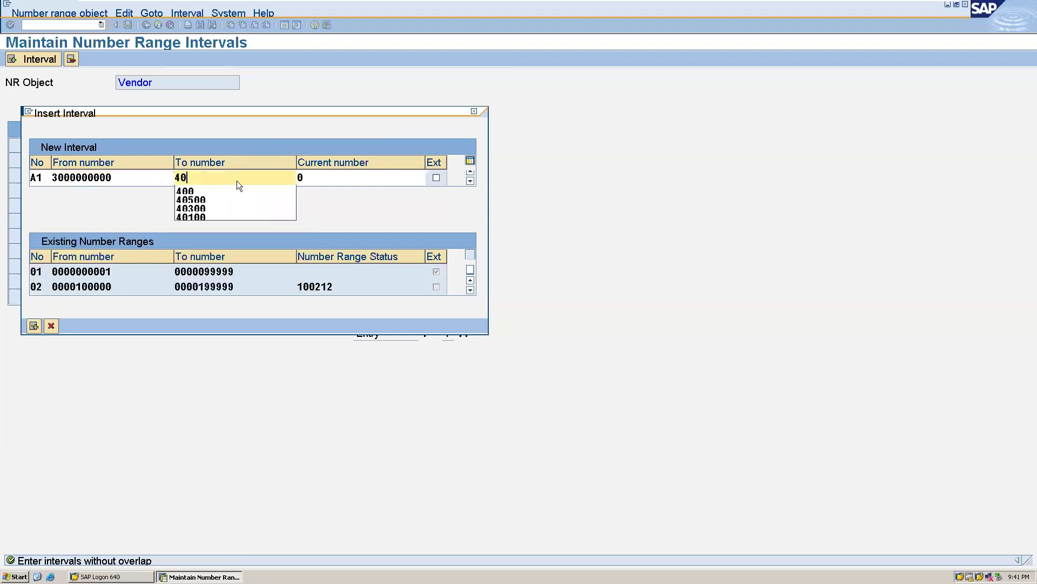
{"action": "left_click", "coordinate": [32, 328]}
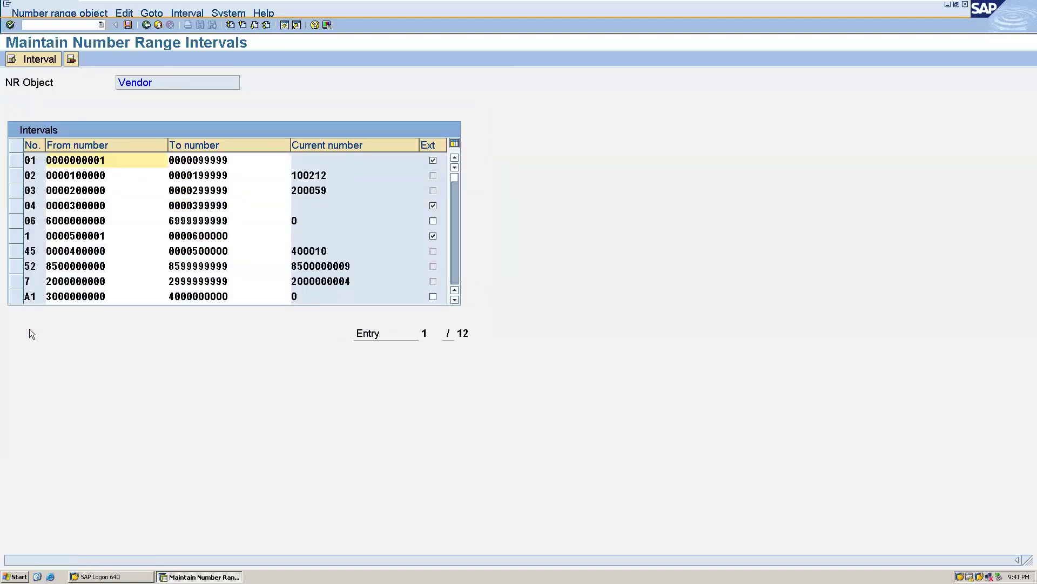
{"action": "left_click", "coordinate": [38, 59]}
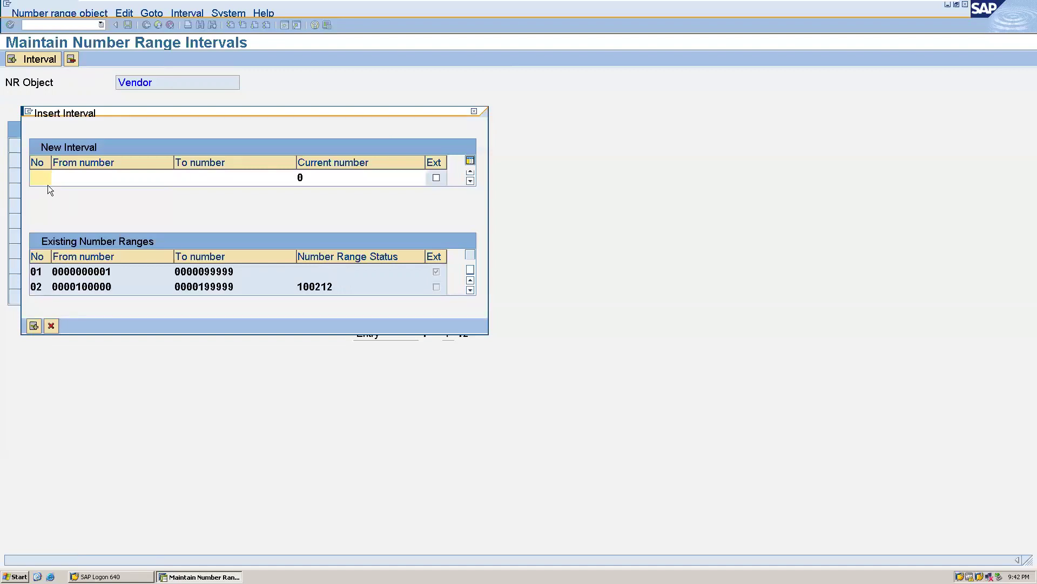
{"action": "left_click", "coordinate": [81, 178]}
{"action": "type", "text": "30"}
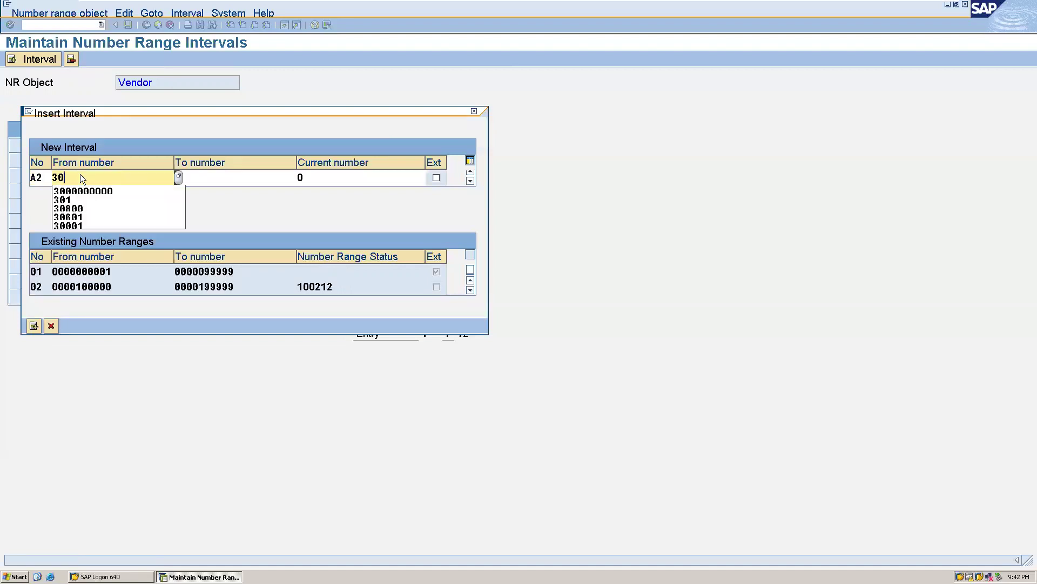
{"action": "key", "text": "BackSpace"}
{"action": "key", "text": "BackSpace"}
{"action": "type", "text": "40"}
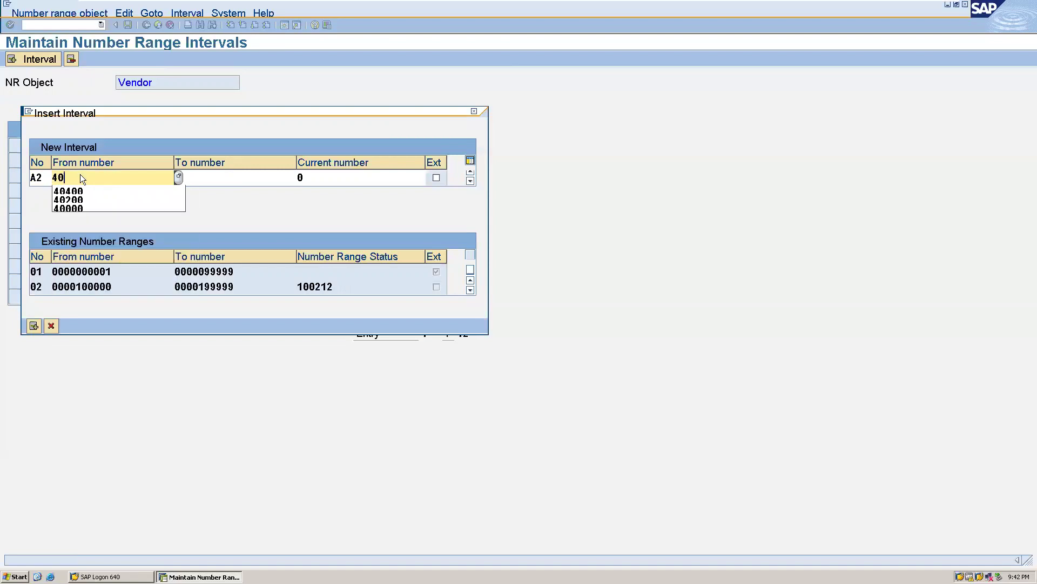
{"action": "type", "text": "00000001"}
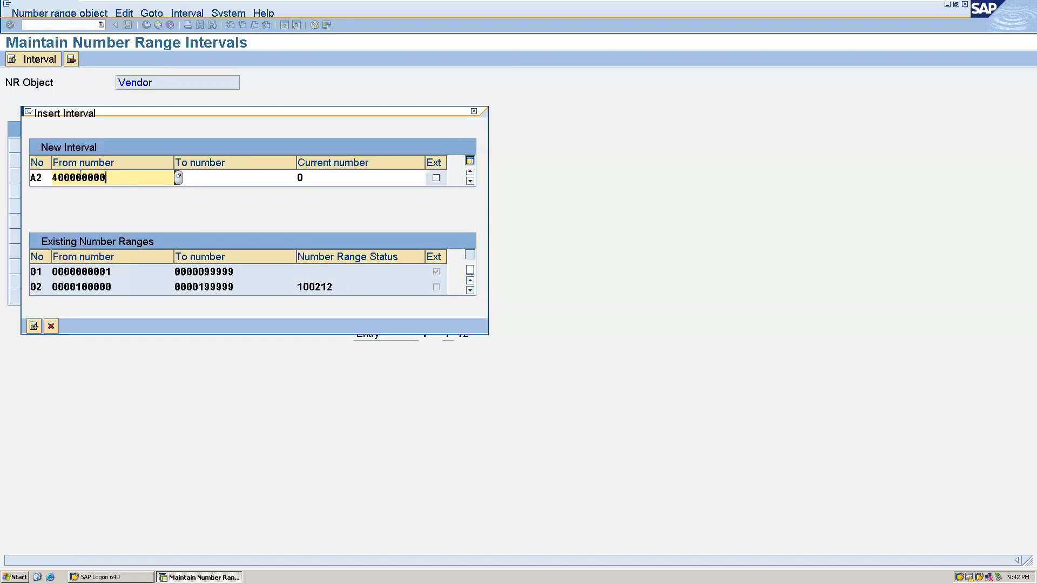
{"action": "left_click", "coordinate": [202, 179]}
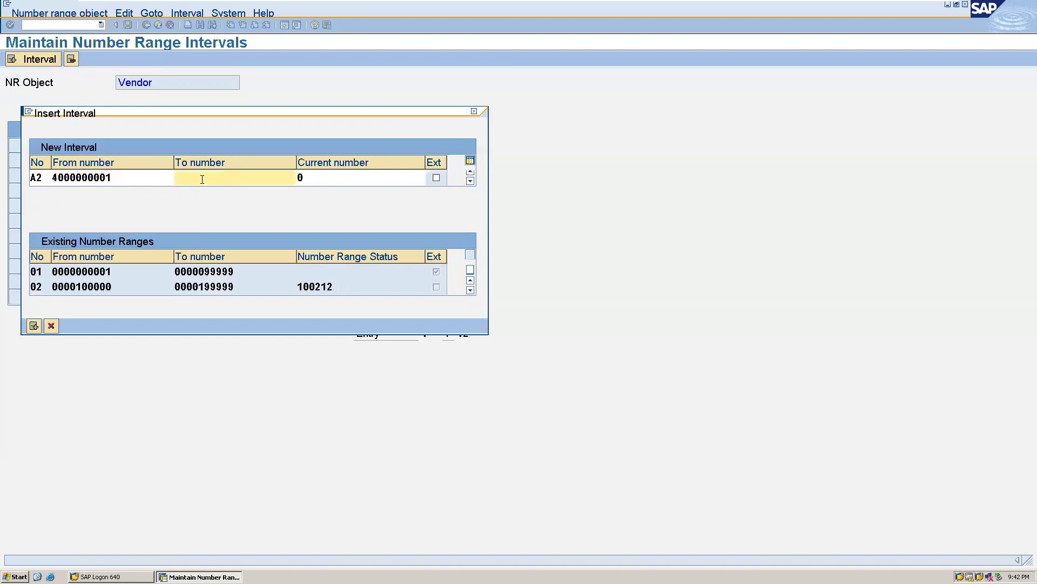
{"action": "type", "text": "5000000000"}
{"action": "left_click", "coordinate": [36, 330]}
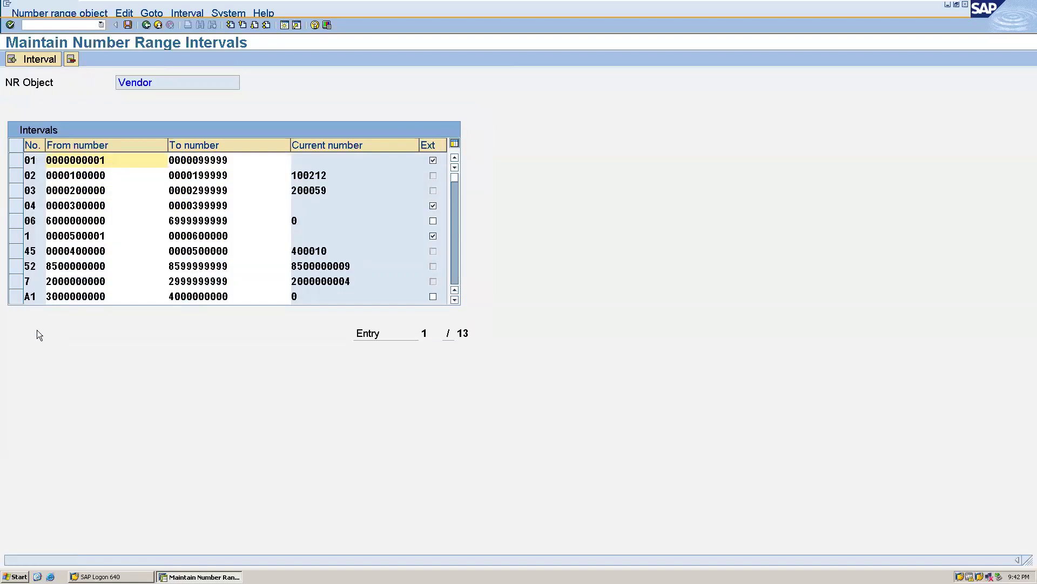
Step: Save the vendor number range intervals, acknowledge the transport notice, and return to the implementation guide
{"action": "left_click", "coordinate": [127, 26]}
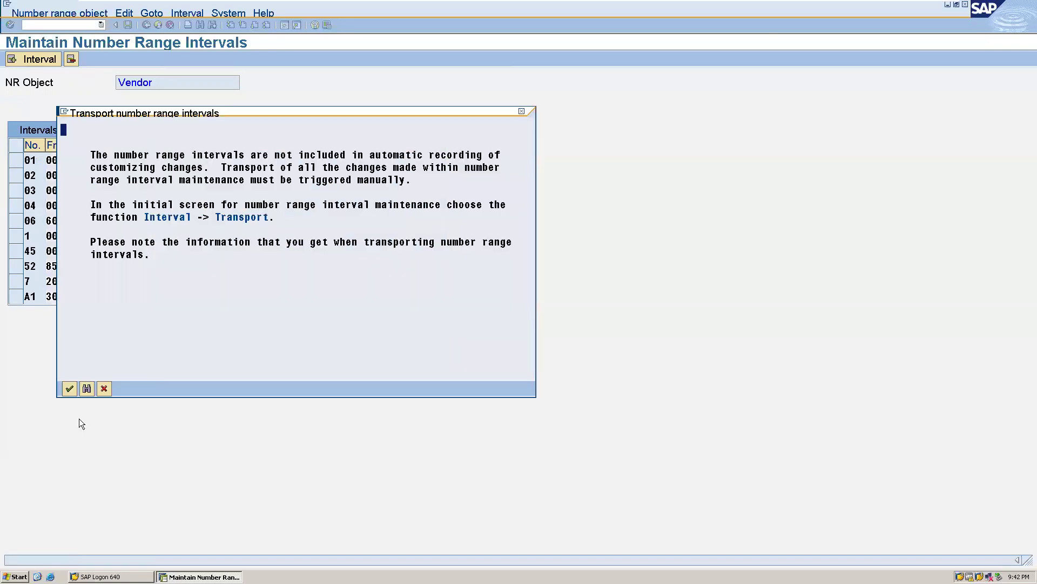
{"action": "left_click", "coordinate": [72, 388]}
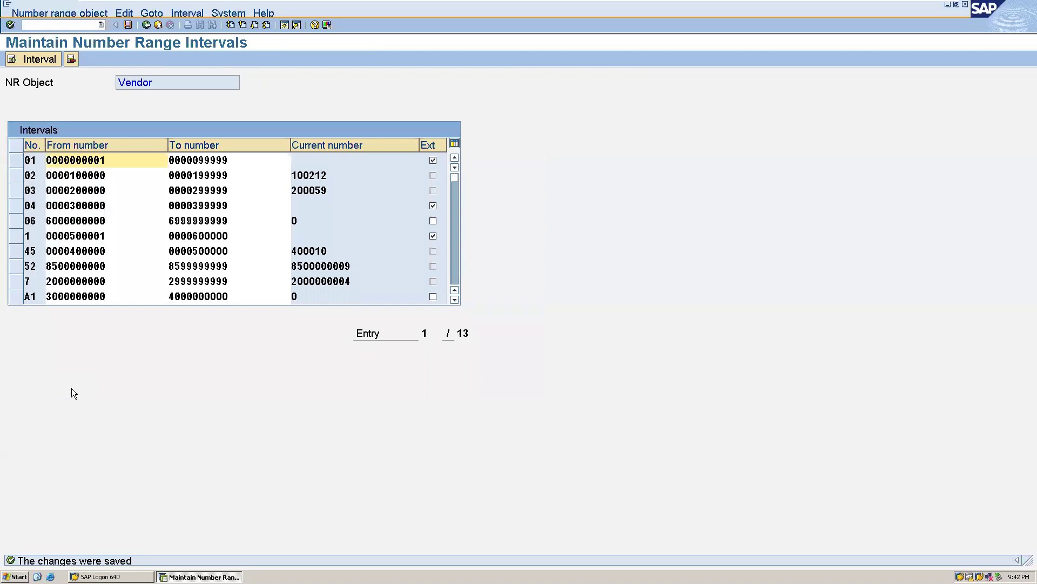
{"action": "left_click", "coordinate": [146, 25]}
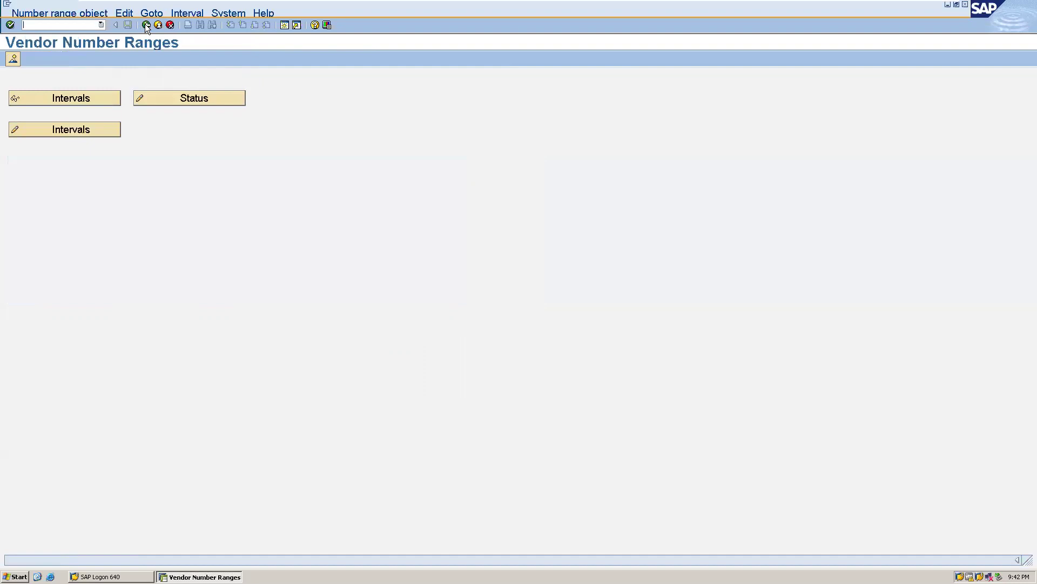
{"action": "left_click", "coordinate": [146, 25]}
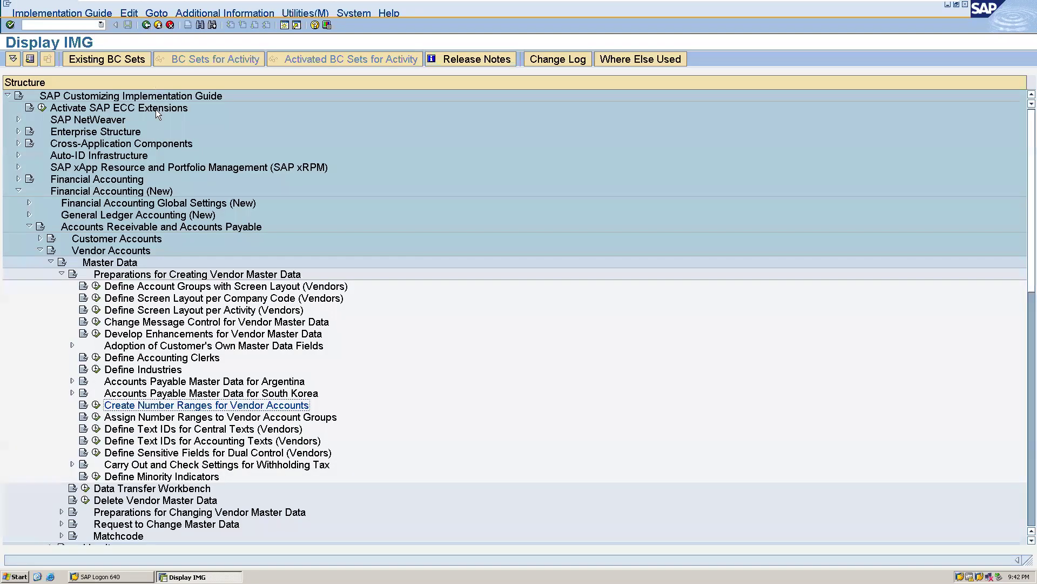
Step: In Assign Number Ranges to Vendor Account Groups, assign number range A1 to group AL01 and A2 to group AL02
{"action": "left_click", "coordinate": [96, 418]}
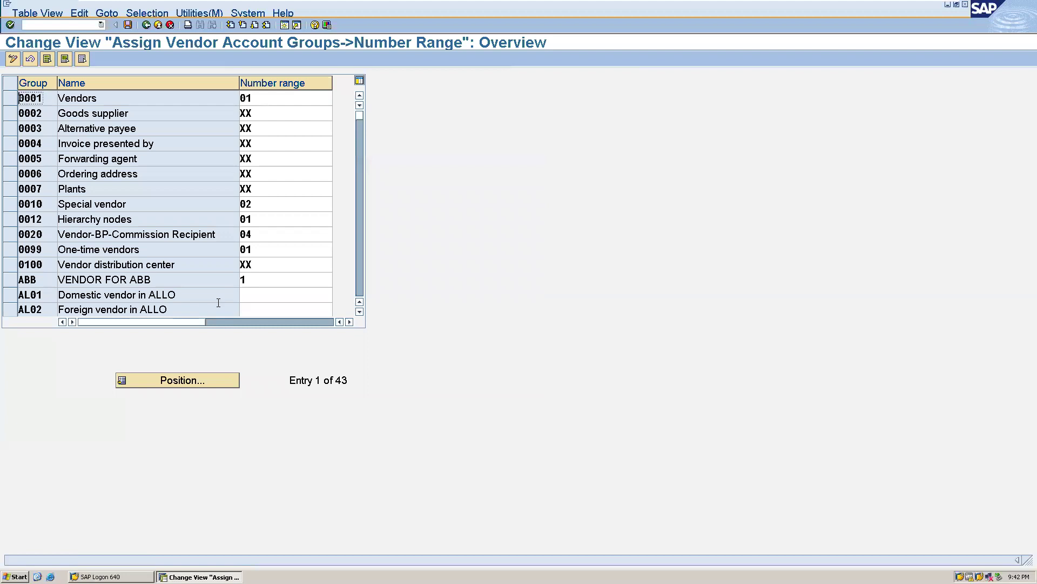
{"action": "left_click", "coordinate": [260, 299]}
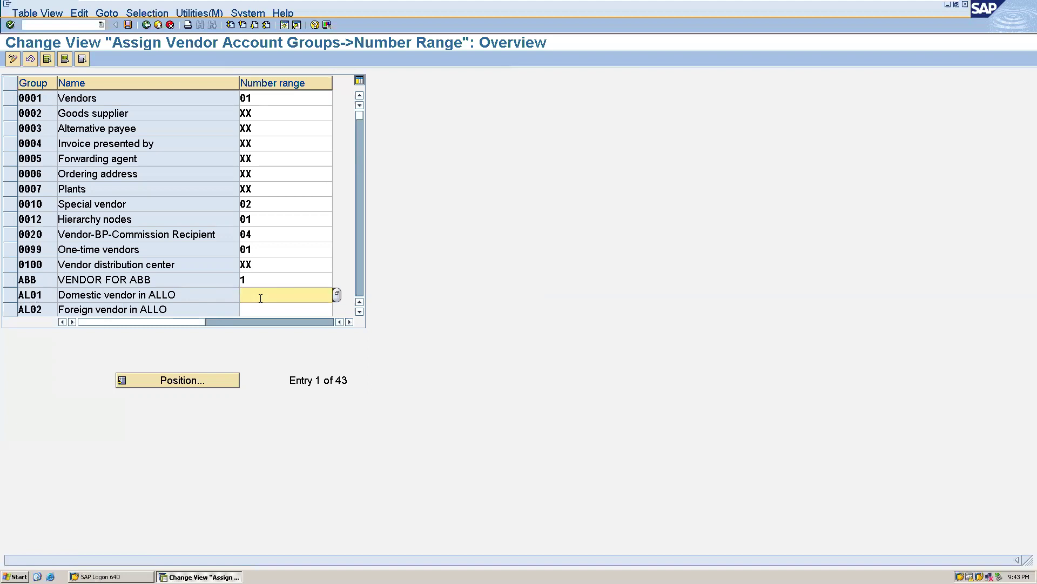
{"action": "type", "text": "A1"}
{"action": "left_click", "coordinate": [255, 310]}
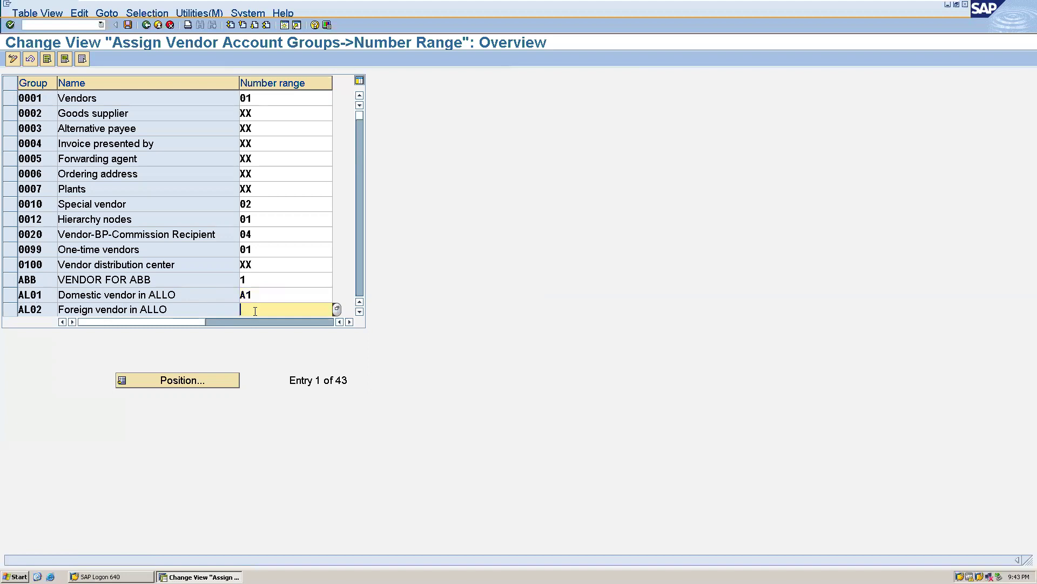
{"action": "type", "text": "A2"}
Step: Save the number range assignments with the proposed customizing request and return to the implementation guide
{"action": "left_click", "coordinate": [126, 26]}
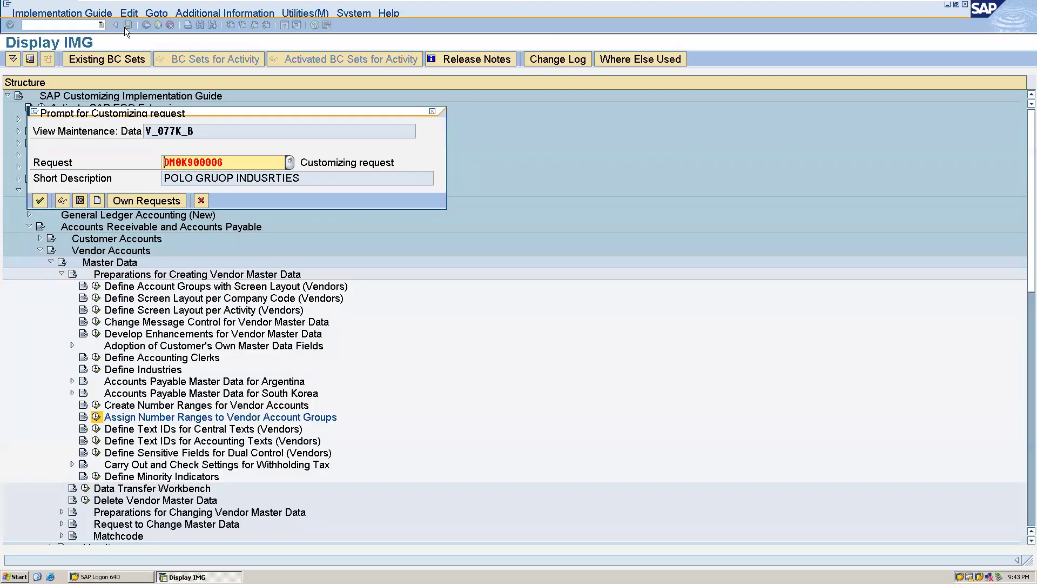
{"action": "left_click", "coordinate": [38, 201]}
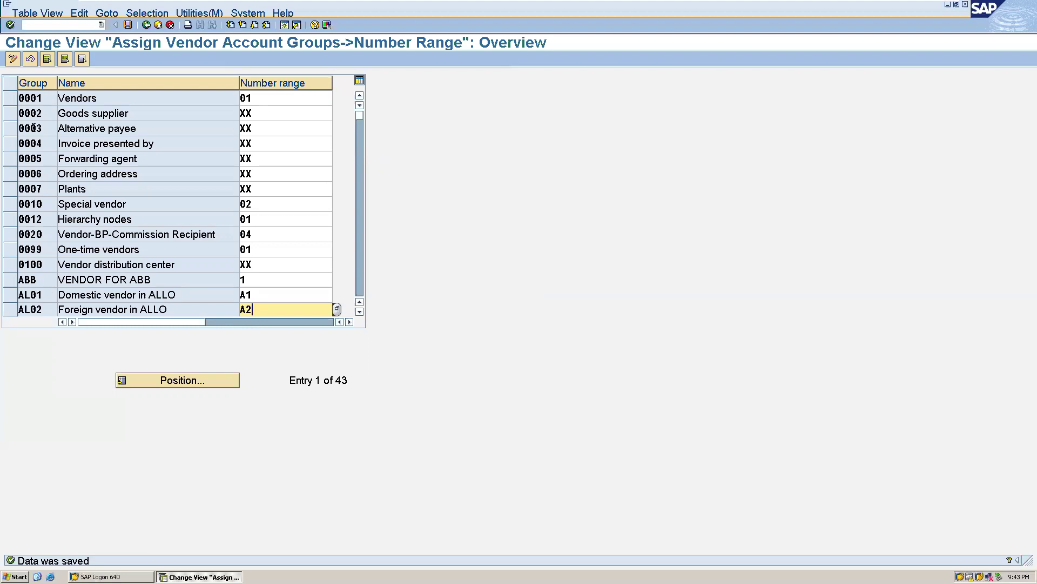
{"action": "left_click", "coordinate": [145, 26]}
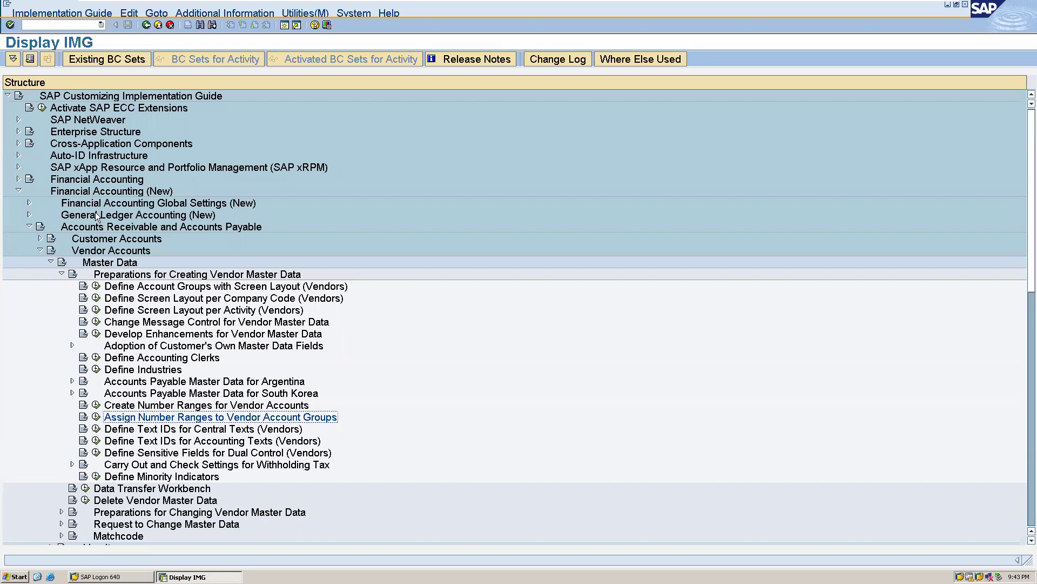
Step: Expand Financial Accounting Global Settings (New) down to Document Types and open Define Document Types for Entry View
{"action": "left_click", "coordinate": [29, 204]}
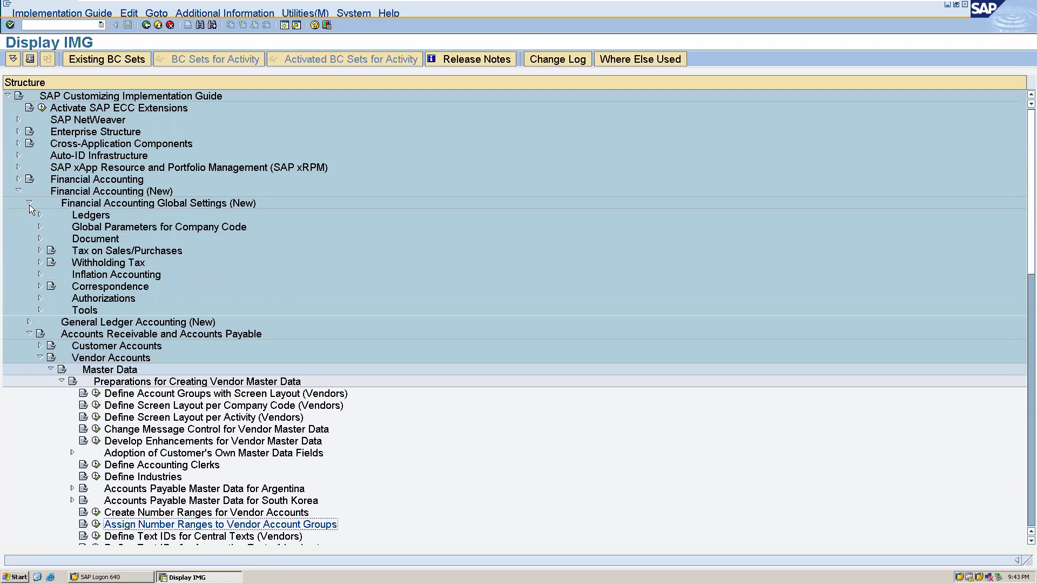
{"action": "left_click", "coordinate": [40, 239]}
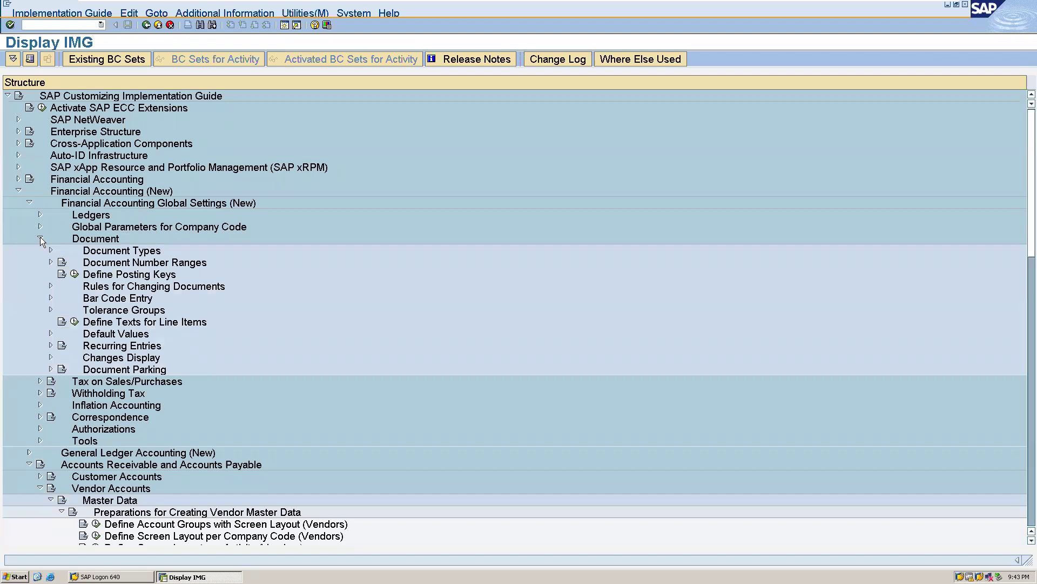
{"action": "left_click", "coordinate": [50, 250]}
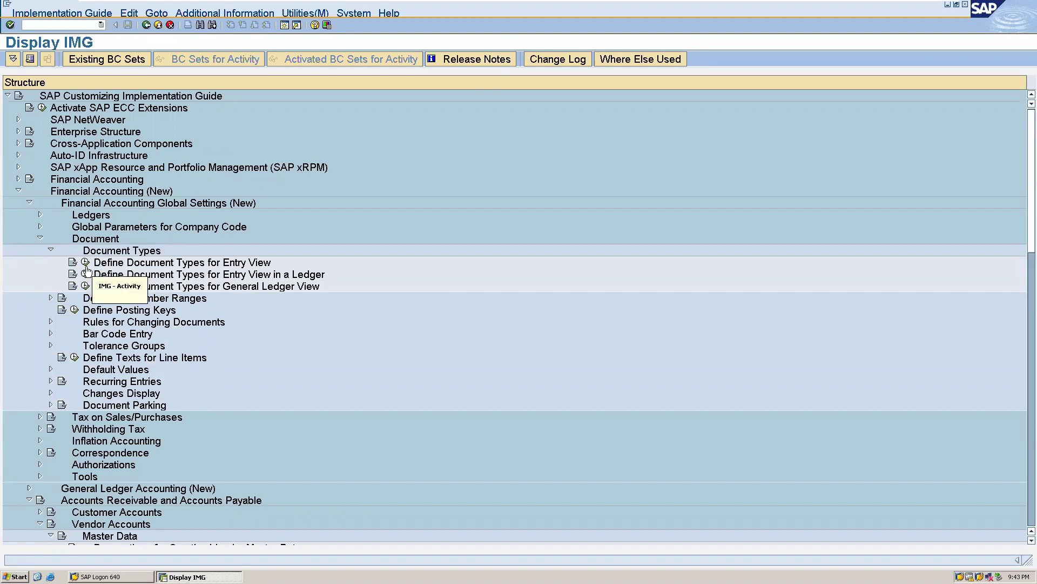
{"action": "left_click", "coordinate": [86, 265]}
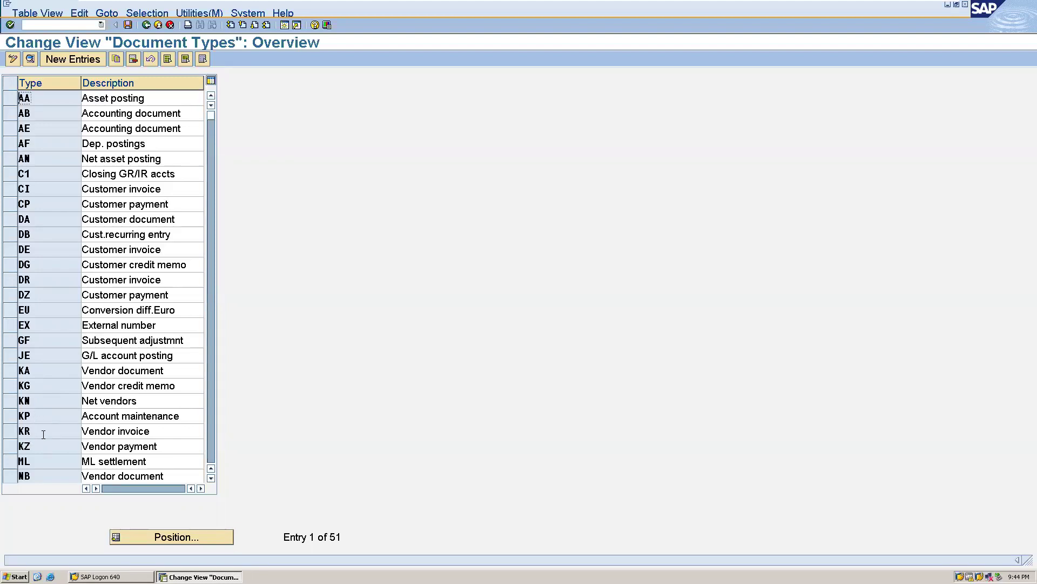
Step: Examine the details of document type KG (Vendor credit memo) and return to the implementation guide
{"action": "double_click", "coordinate": [33, 381]}
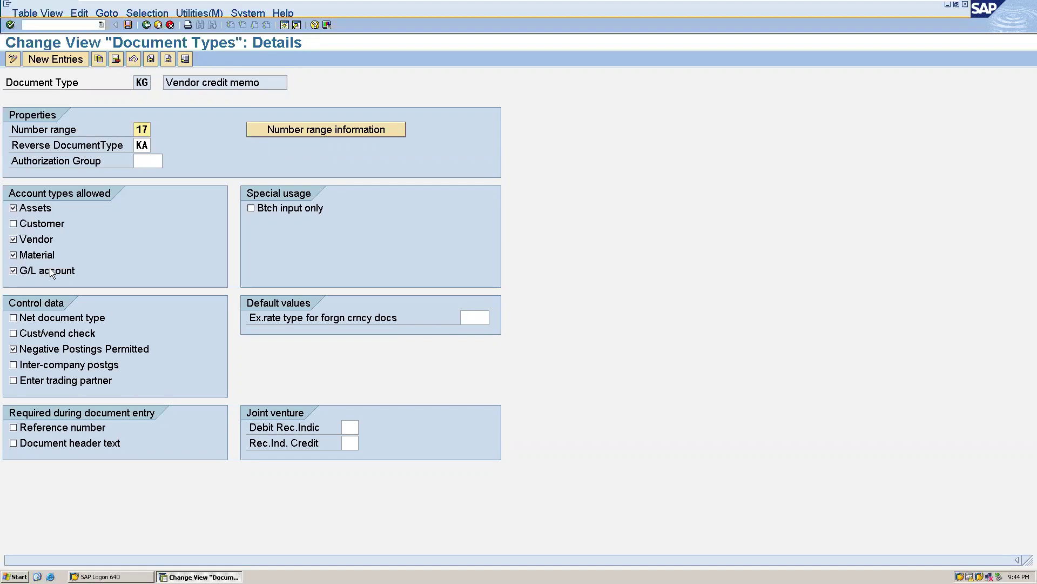
{"action": "left_click", "coordinate": [146, 25]}
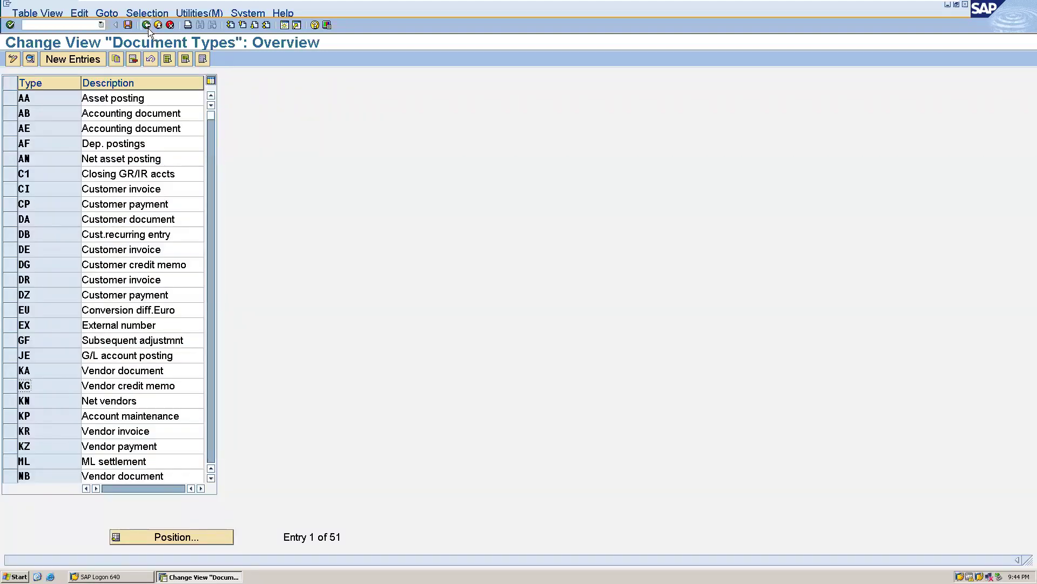
{"action": "left_click", "coordinate": [147, 26]}
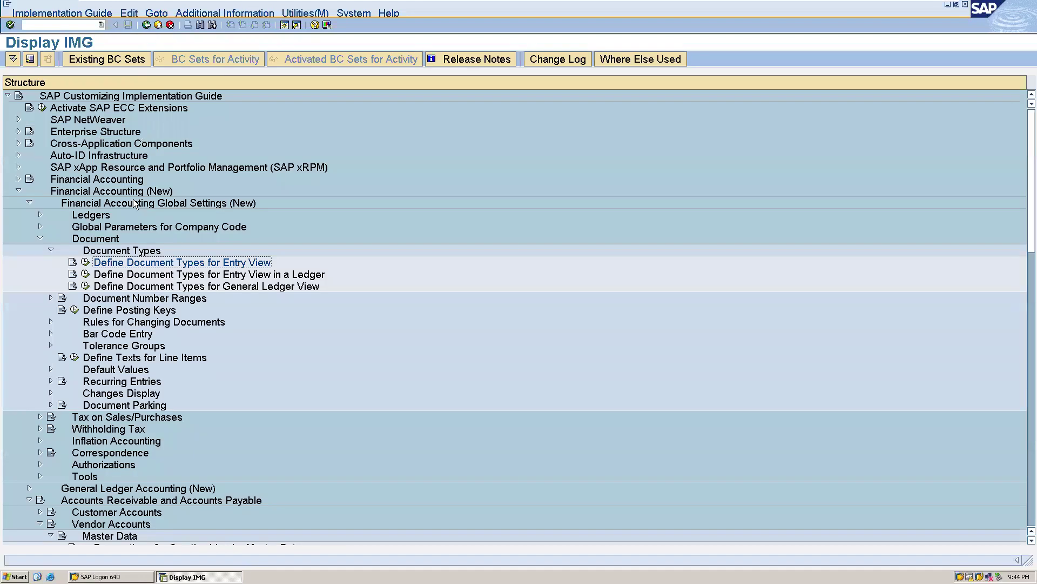
Step: In Define Document Types for Entry View in a Ledger, add document type KG with number range 98 for ledger L5
{"action": "left_click", "coordinate": [87, 277]}
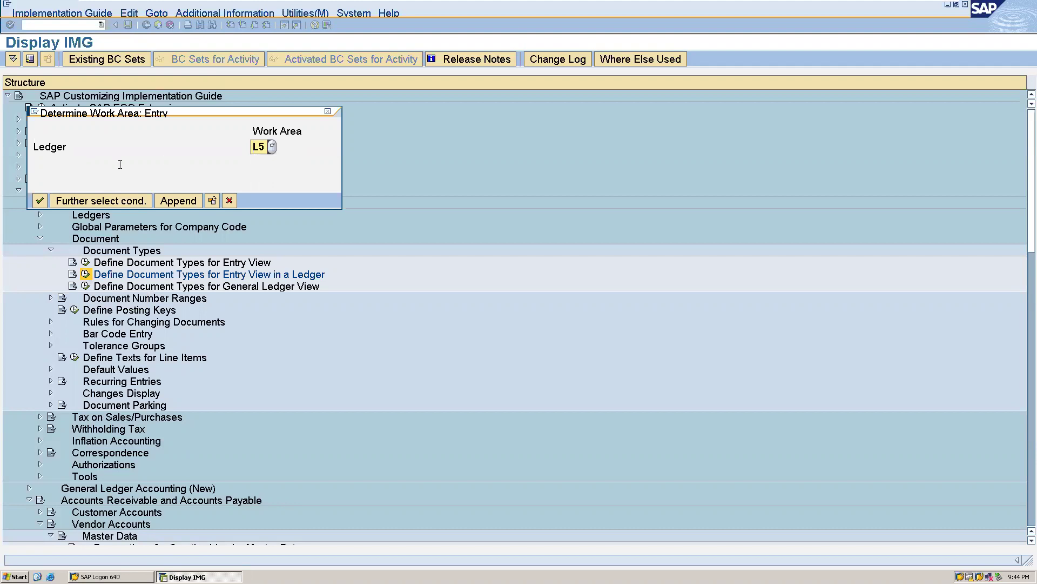
{"action": "left_click", "coordinate": [39, 201]}
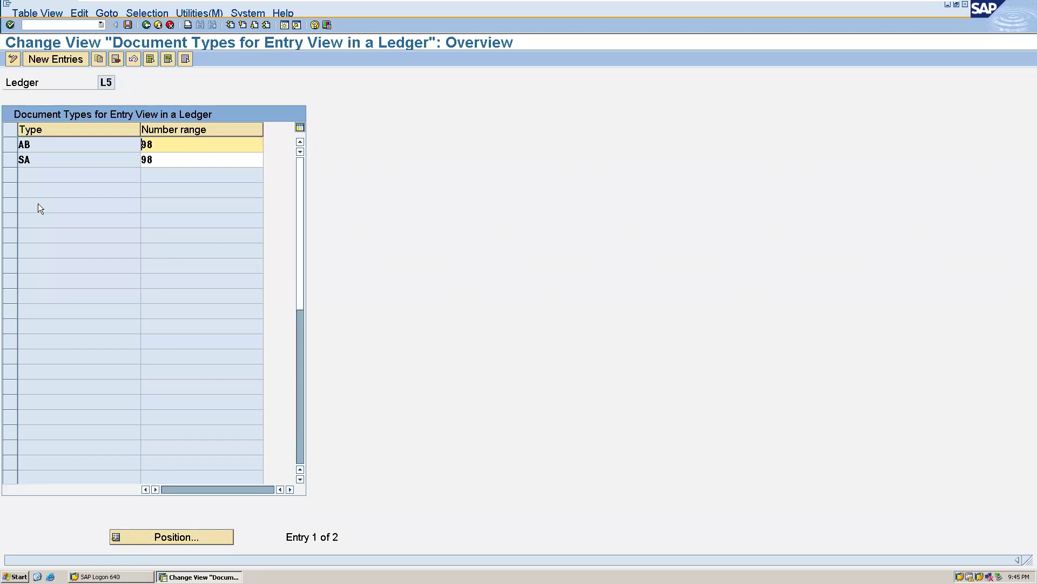
{"action": "left_click", "coordinate": [42, 57]}
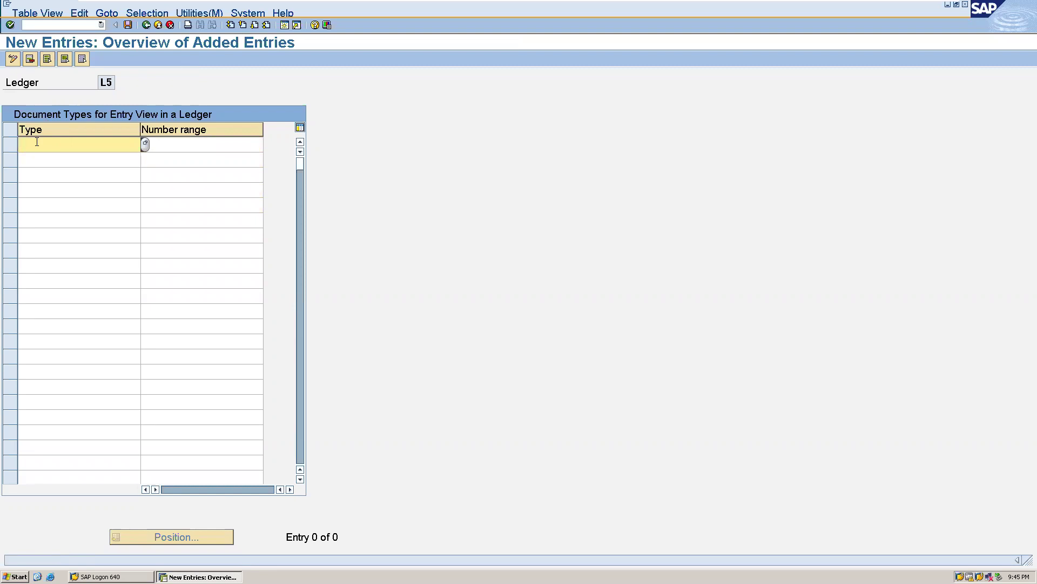
{"action": "type", "text": "KG"}
{"action": "left_click", "coordinate": [162, 141]}
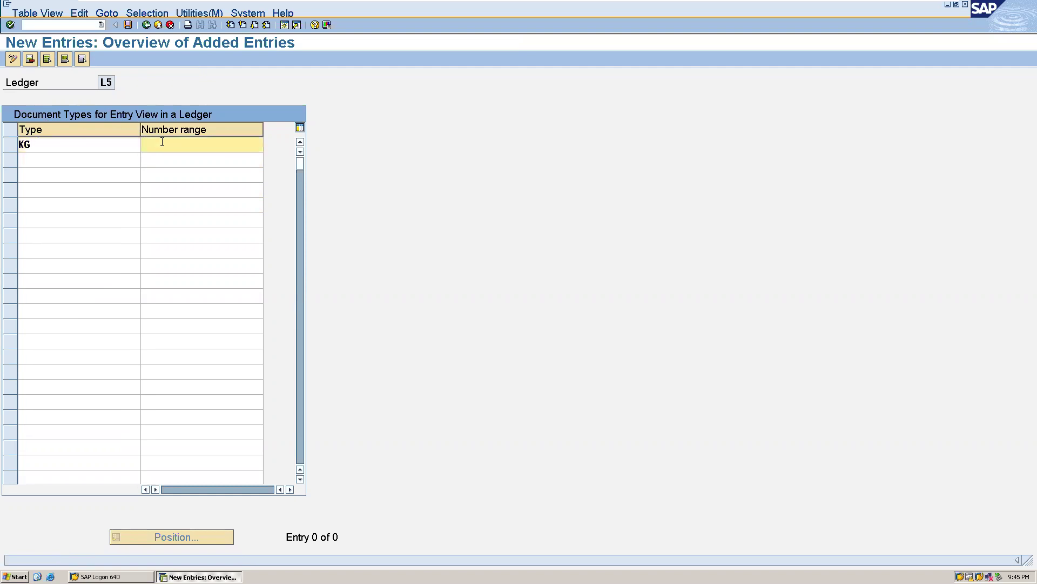
{"action": "type", "text": "98"}
Step: Add document types KA, KR and KZ below KG in the new entry view entries for ledger L5
{"action": "left_click", "coordinate": [83, 163]}
{"action": "type", "text": "K"}
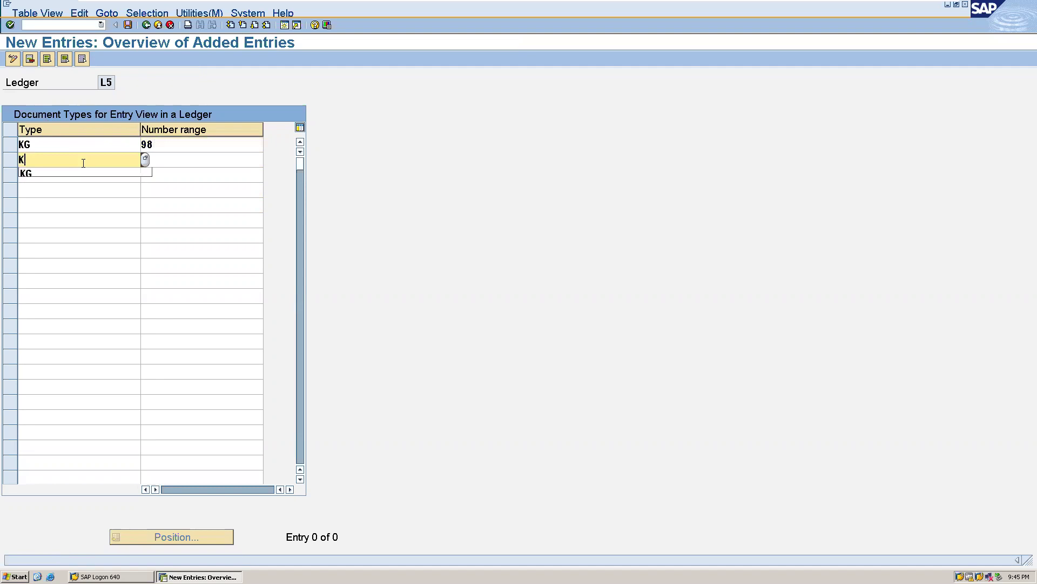
{"action": "type", "text": "A"}
{"action": "key", "text": "Down"}
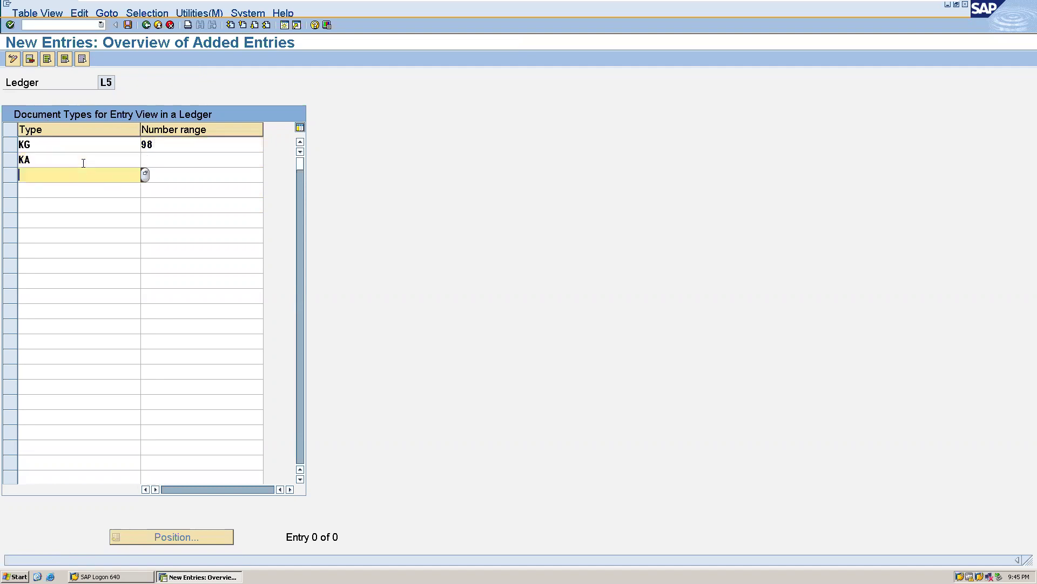
{"action": "type", "text": "KR"}
{"action": "left_click", "coordinate": [57, 195]}
{"action": "type", "text": "KZ"}
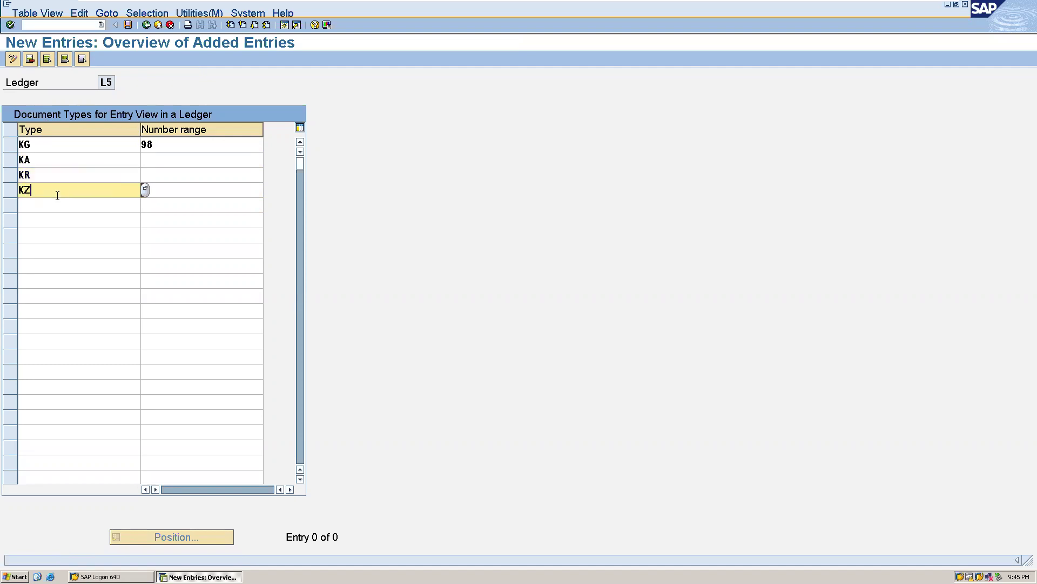
Step: Assign number range 98 to document types KA, KR and KZ
{"action": "left_click", "coordinate": [158, 158]}
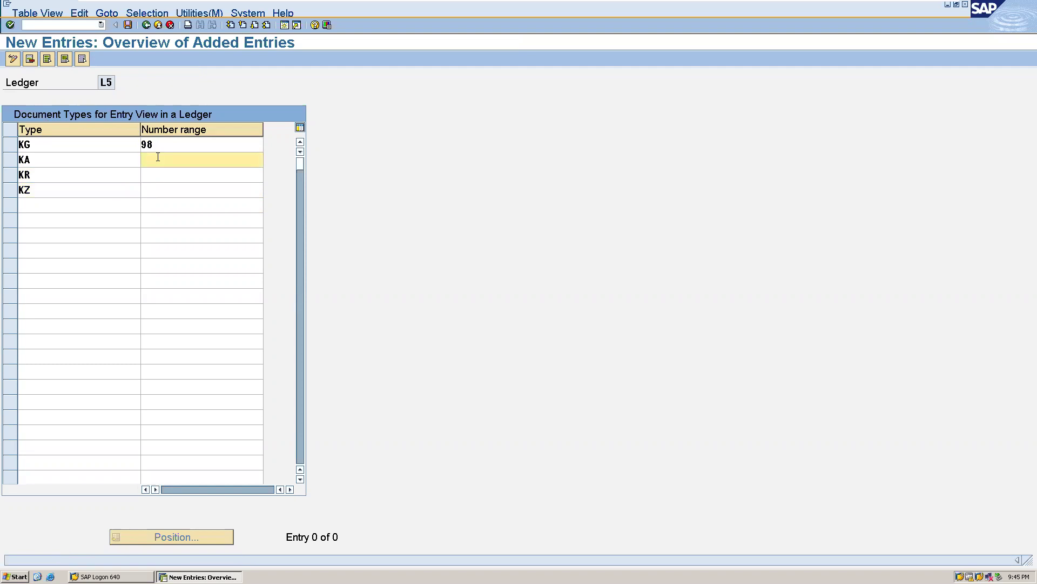
{"action": "type", "text": "98"}
{"action": "key", "text": "Down"}
{"action": "type", "text": "98"}
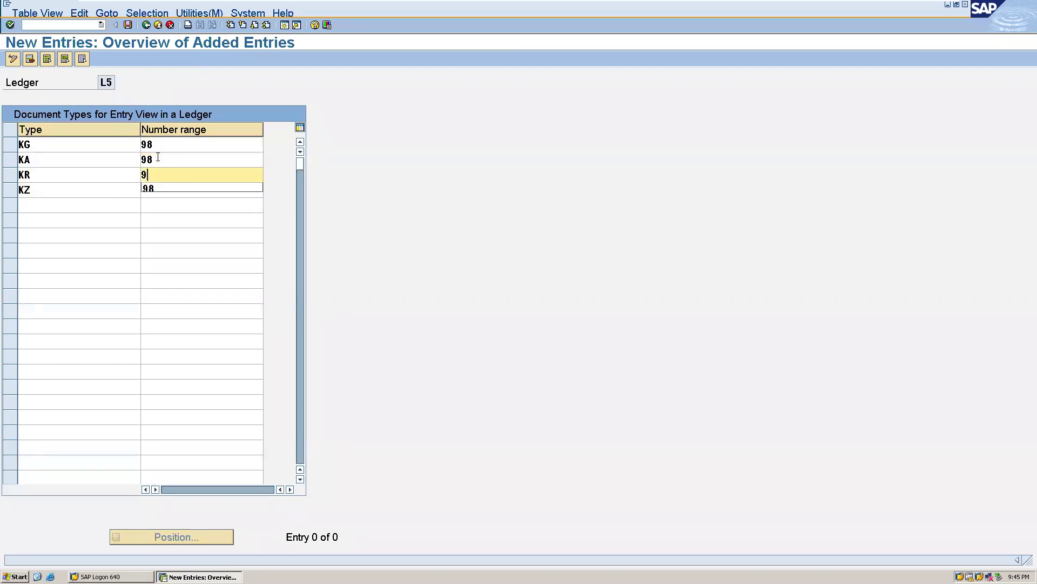
{"action": "key", "text": "Down"}
{"action": "type", "text": "98"}
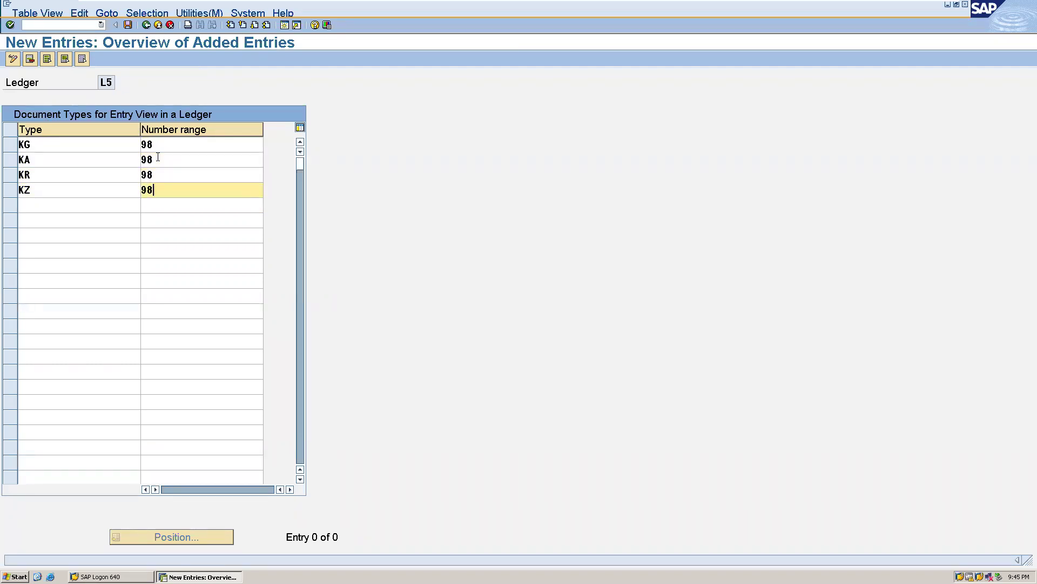
Step: Save the entry view document types with the proposed customizing request and return to the implementation guide
{"action": "left_click", "coordinate": [129, 26]}
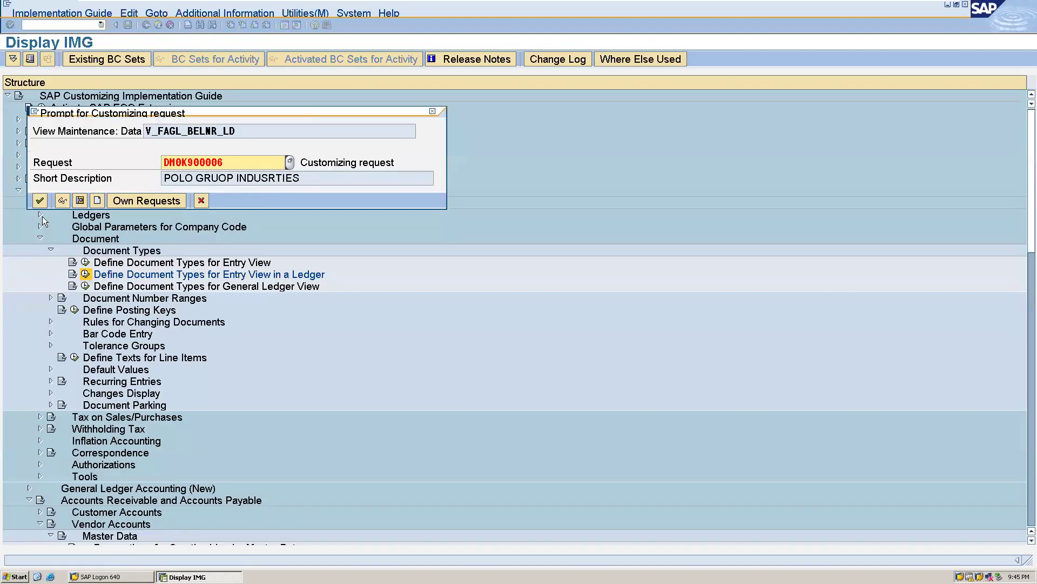
{"action": "left_click", "coordinate": [40, 201]}
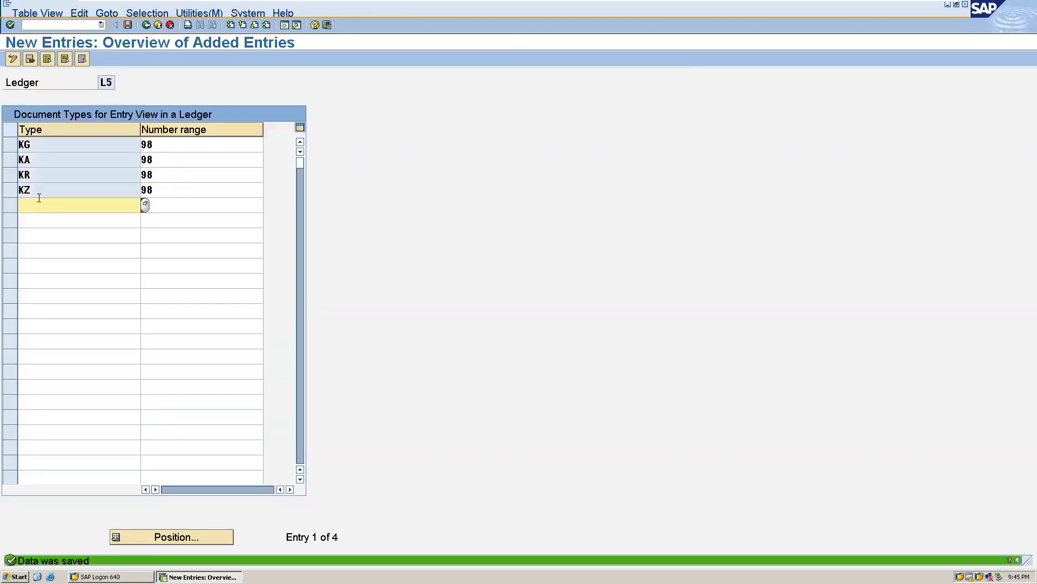
{"action": "left_click", "coordinate": [144, 29]}
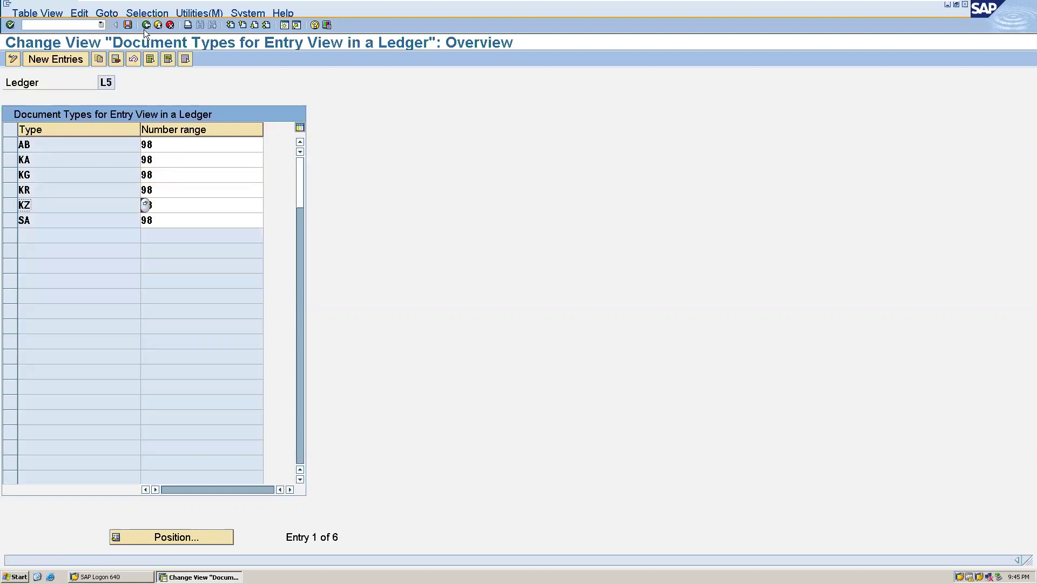
{"action": "left_click", "coordinate": [144, 30]}
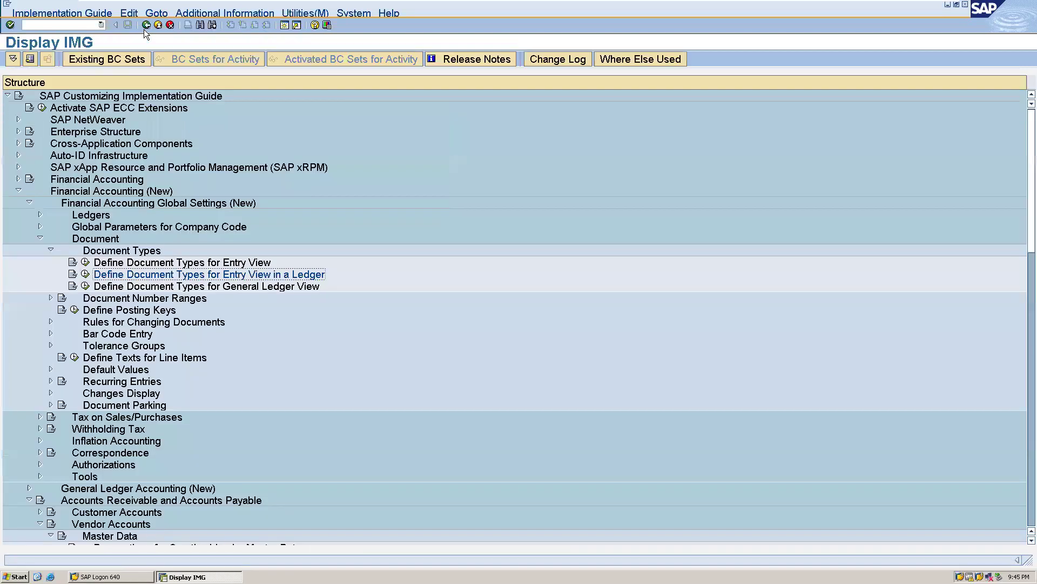
Step: In Define Document Types for General Ledger View, add new entries KG, KA, KR and KZ for ledger L5
{"action": "left_click", "coordinate": [84, 286]}
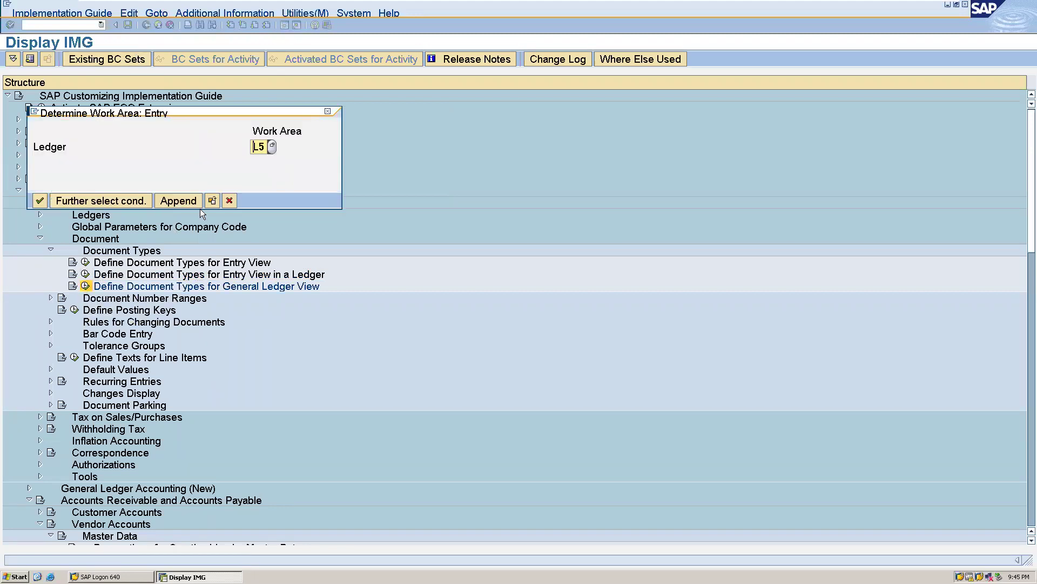
{"action": "left_click", "coordinate": [41, 199]}
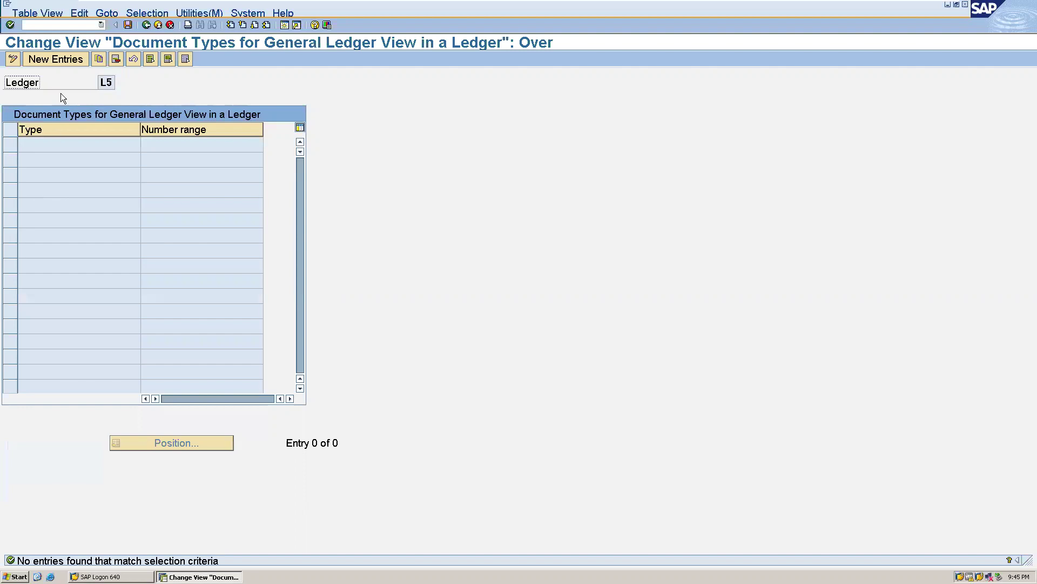
{"action": "left_click", "coordinate": [55, 60]}
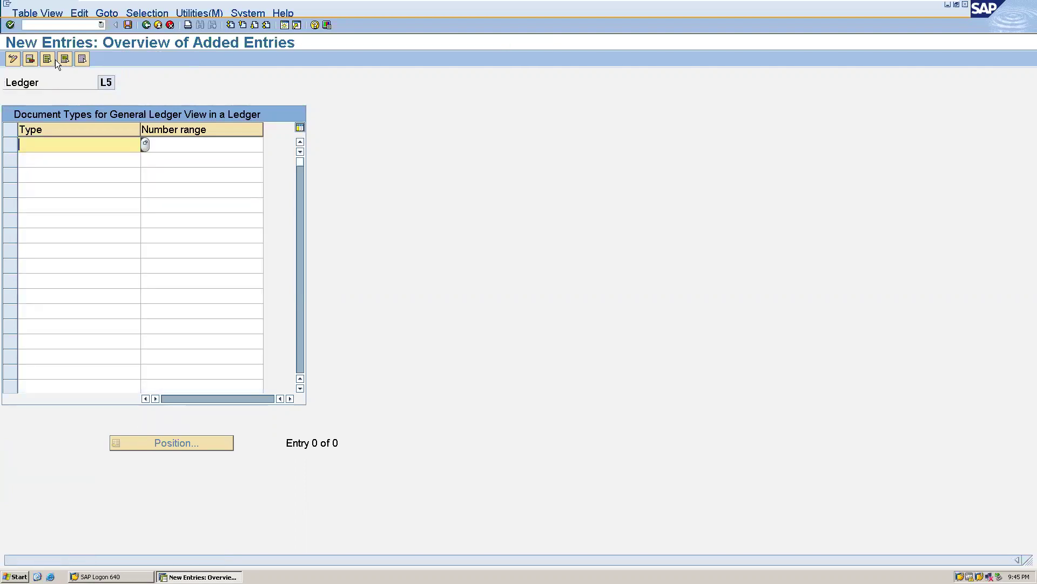
{"action": "type", "text": "KG"}
{"action": "left_click", "coordinate": [45, 162]}
{"action": "type", "text": "KA"}
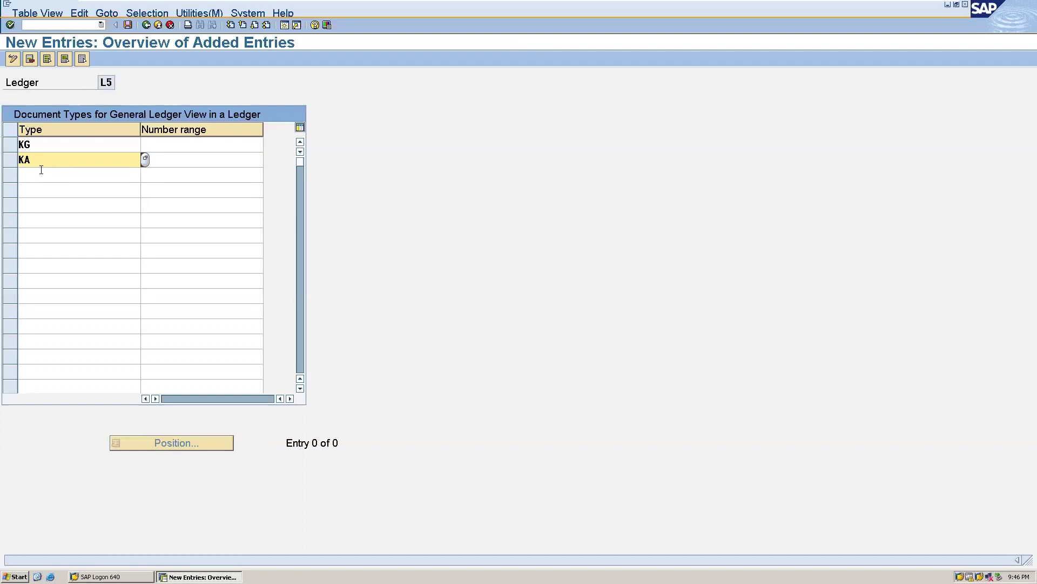
{"action": "left_click", "coordinate": [41, 170]}
{"action": "type", "text": "KR"}
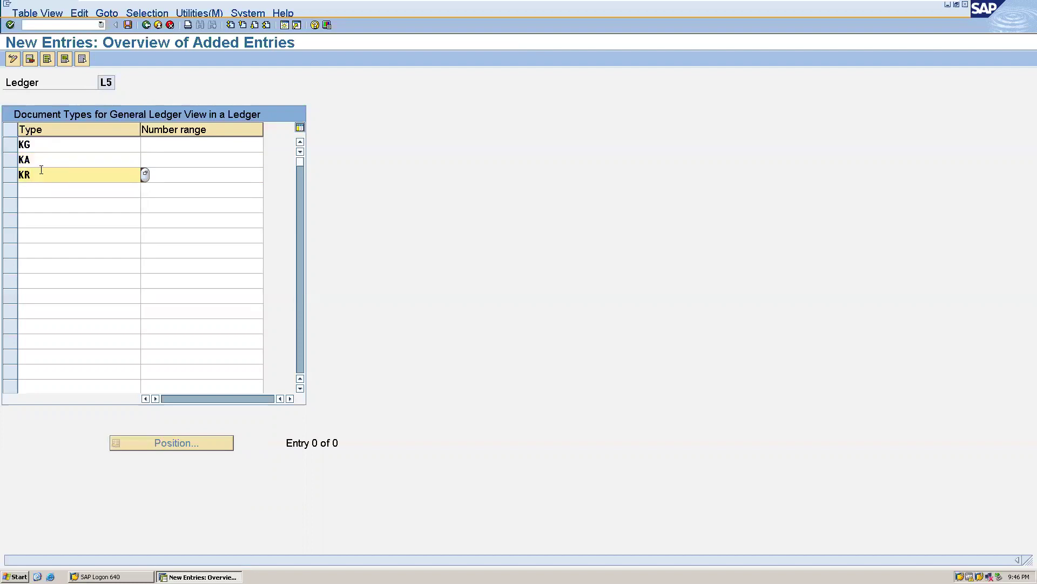
{"action": "left_click", "coordinate": [33, 187]}
{"action": "type", "text": "KZ"}
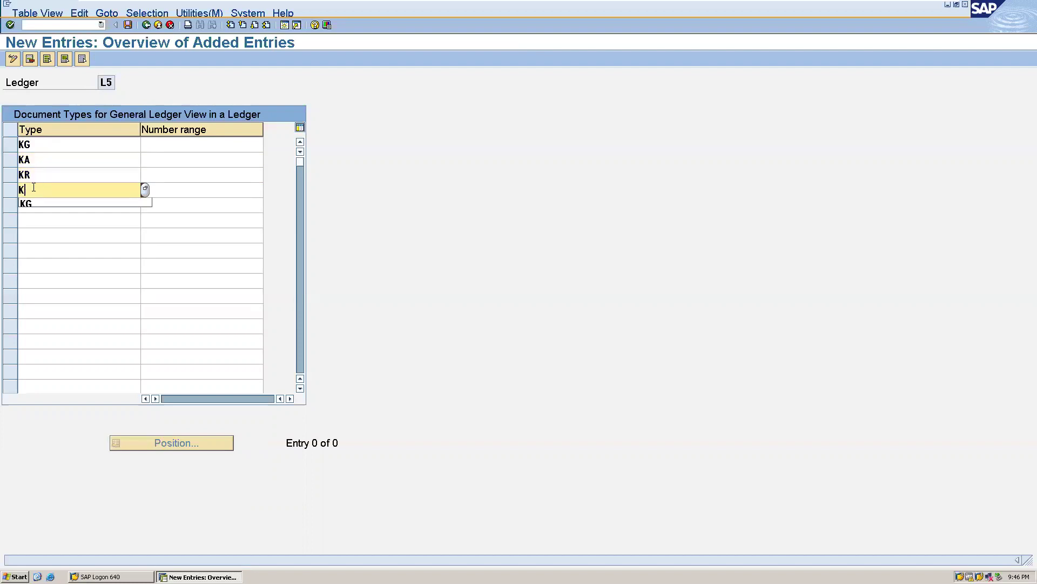
Step: Assign number range 98 to all four general ledger view document types KG, KA, KR and KZ
{"action": "left_click", "coordinate": [187, 146]}
{"action": "type", "text": "98"}
{"action": "key", "text": "Down"}
{"action": "type", "text": "98"}
{"action": "key", "text": "Down"}
{"action": "type", "text": "98"}
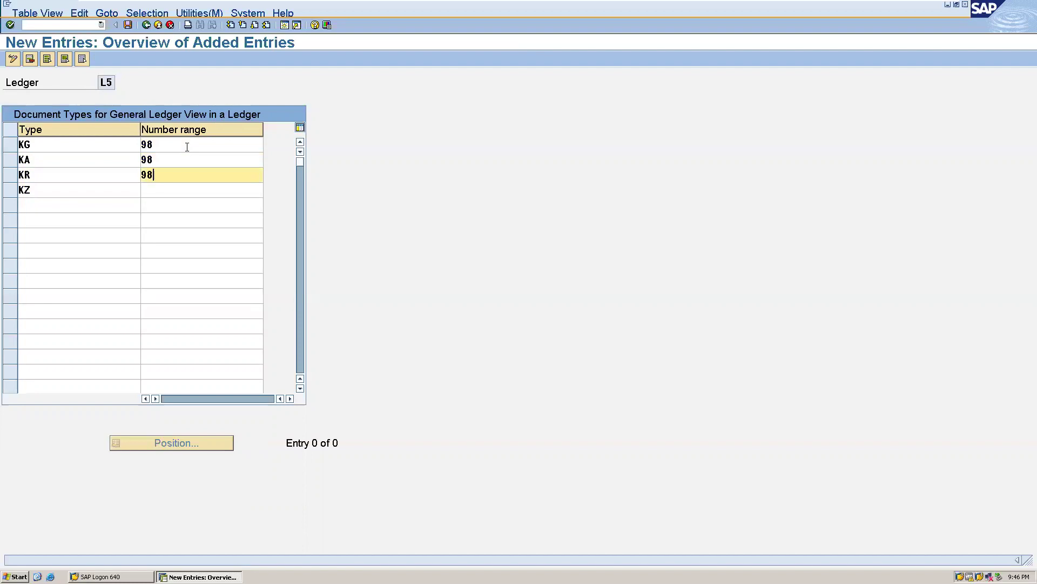
{"action": "key", "text": "Down"}
{"action": "type", "text": "98"}
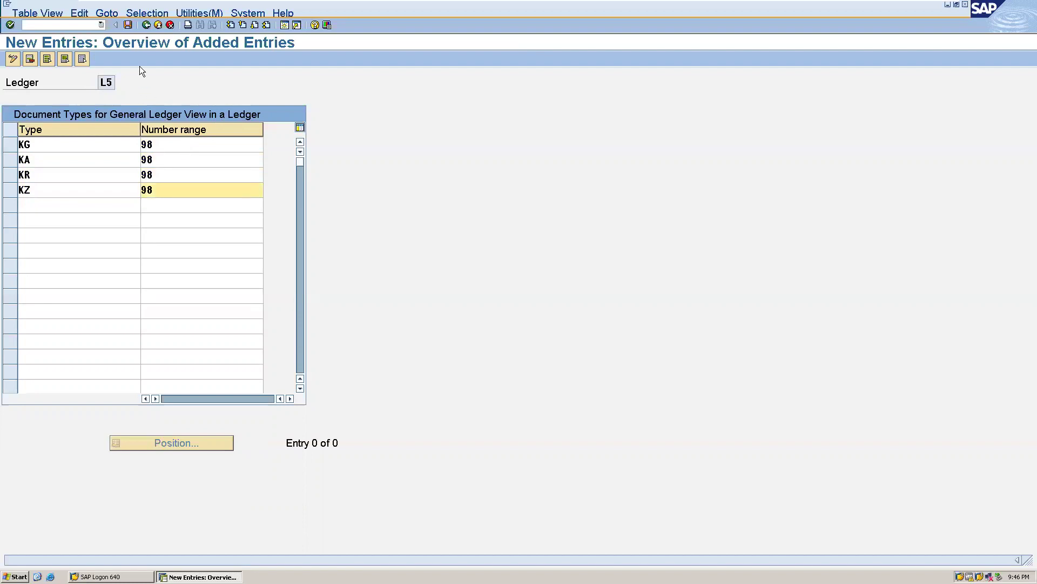
Step: Save the general ledger view document types with the proposed customizing request and return to the implementation guide
{"action": "left_click", "coordinate": [126, 25]}
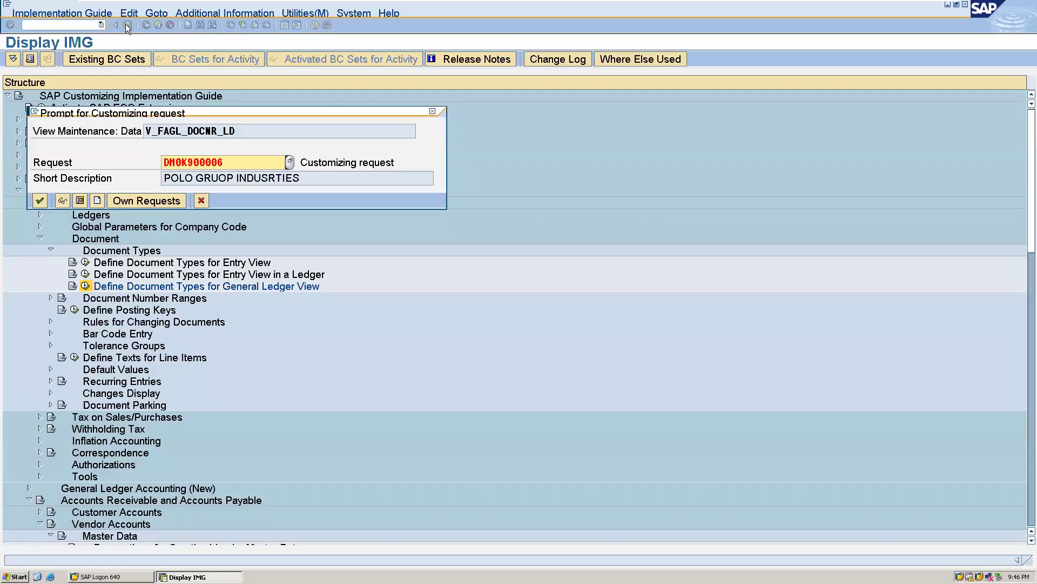
{"action": "left_click", "coordinate": [39, 206]}
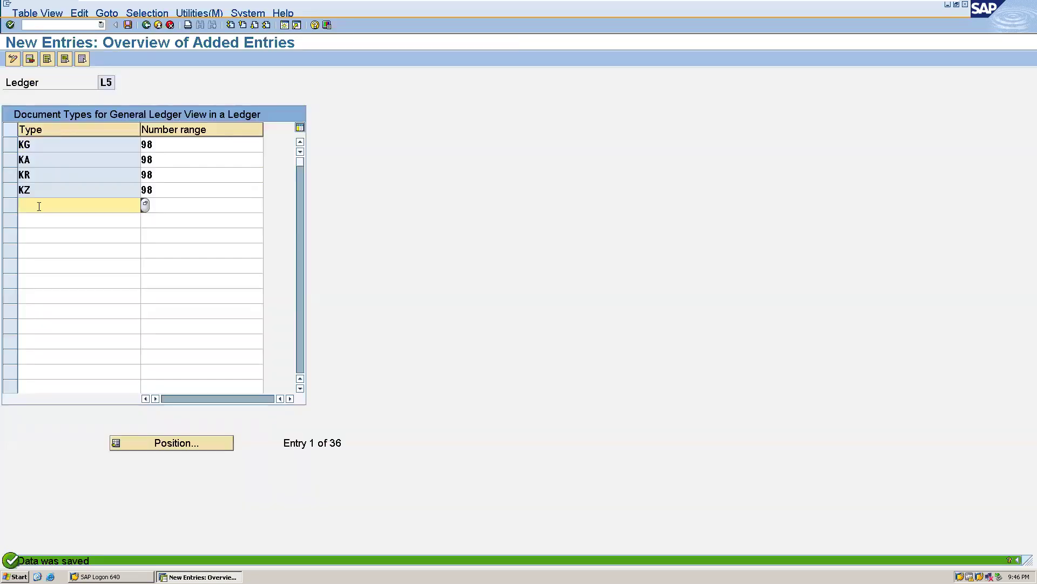
{"action": "left_click", "coordinate": [145, 28]}
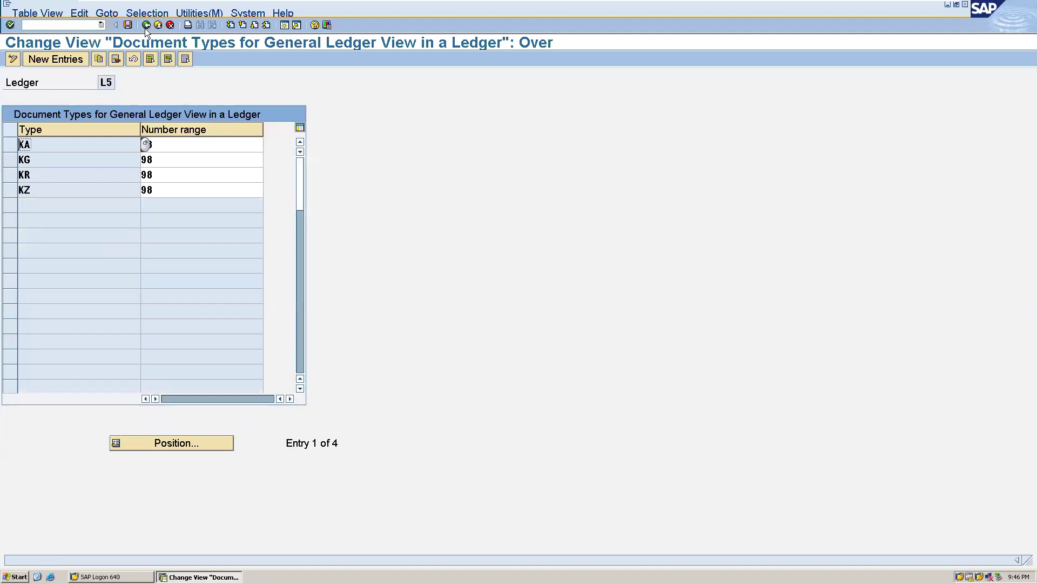
{"action": "left_click", "coordinate": [144, 28]}
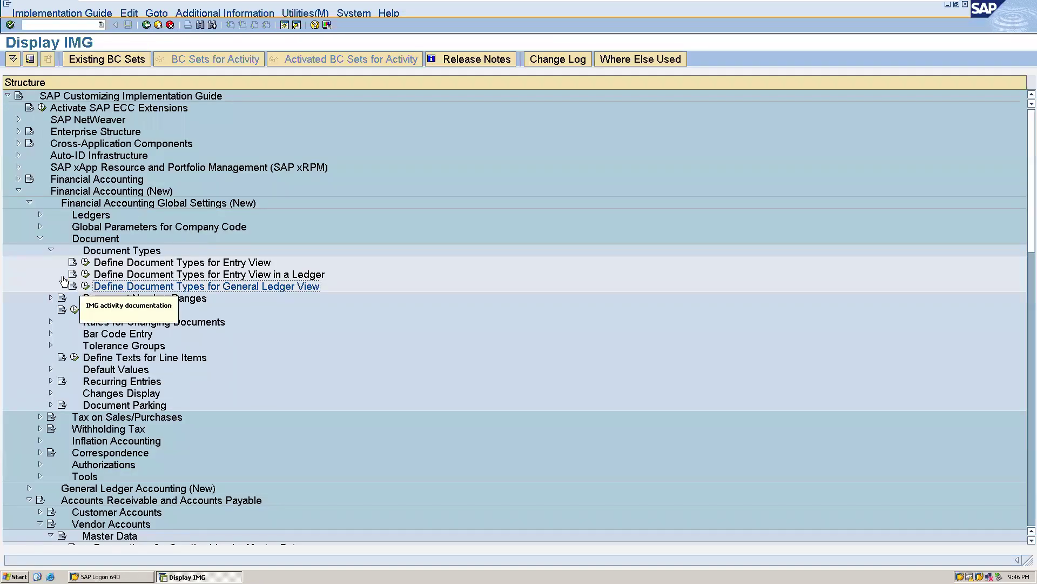
Step: Open Define Document Number Ranges for Entry View under Document Number Ranges and display company code ALLO's intervals for editing
{"action": "left_click", "coordinate": [51, 299]}
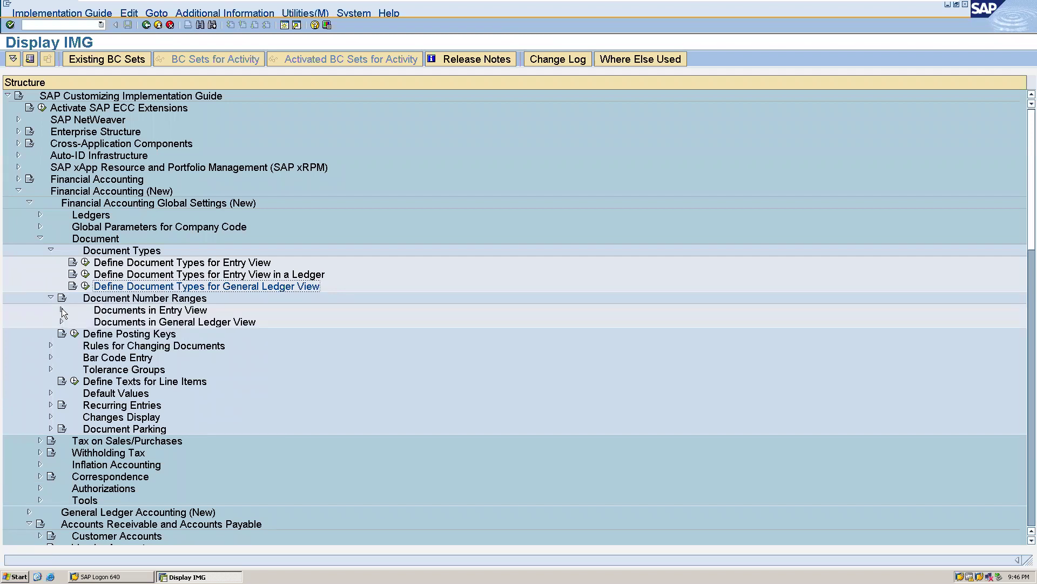
{"action": "left_click", "coordinate": [62, 311]}
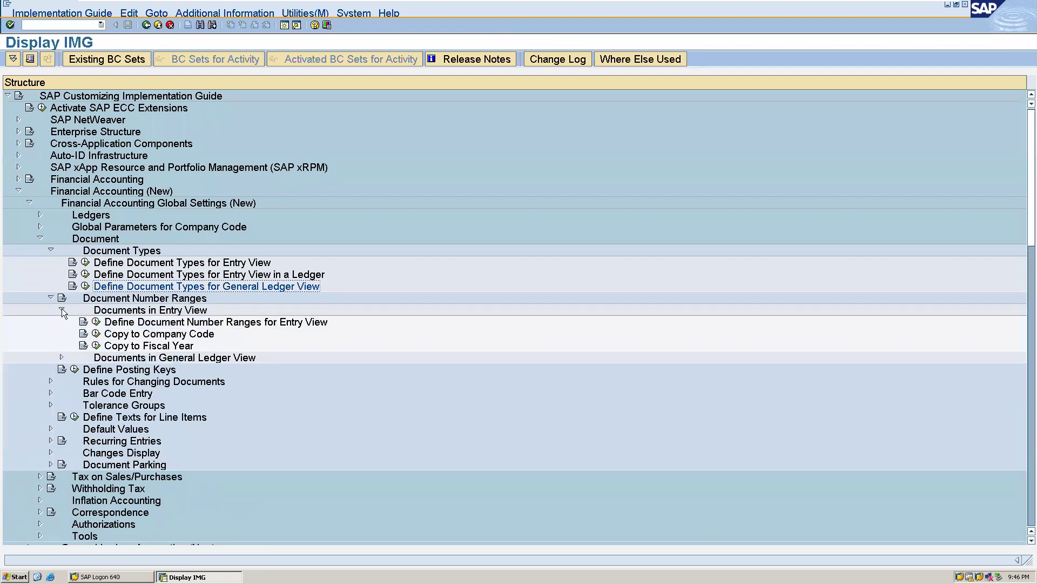
{"action": "left_click", "coordinate": [96, 322]}
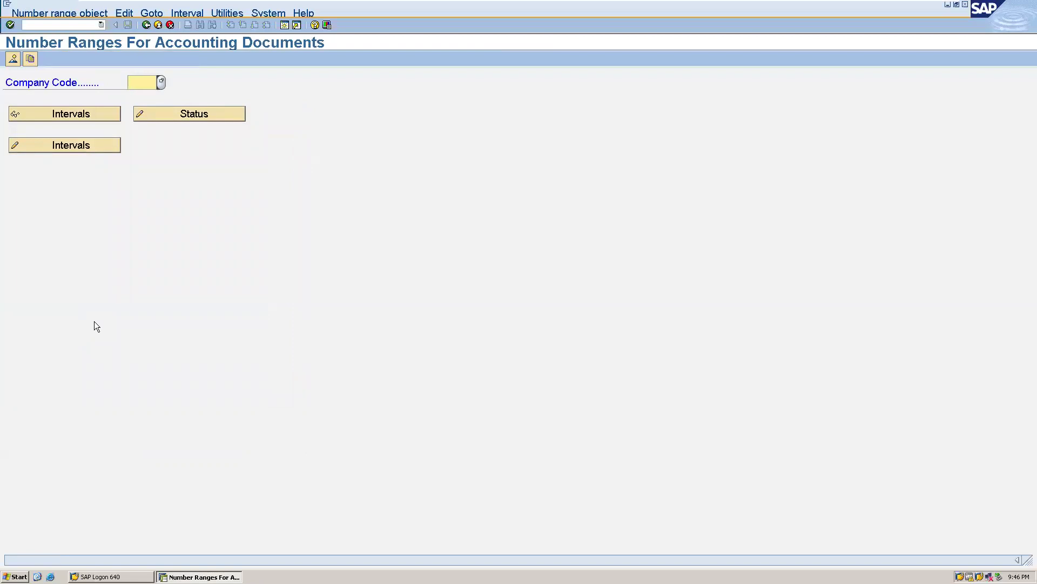
{"action": "type", "text": "ALLO"}
{"action": "left_click", "coordinate": [94, 140]}
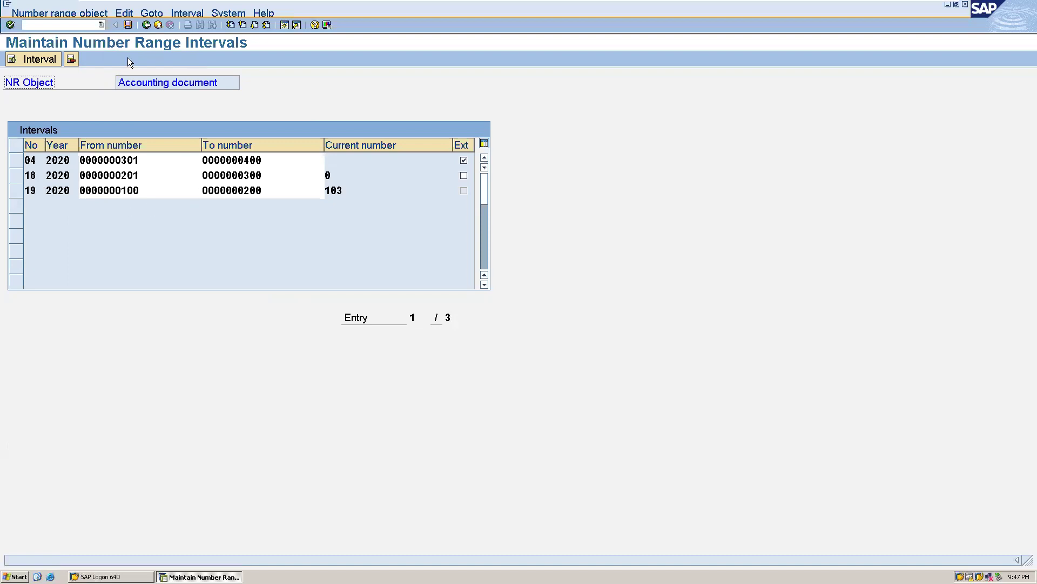
{"action": "left_click", "coordinate": [144, 26]}
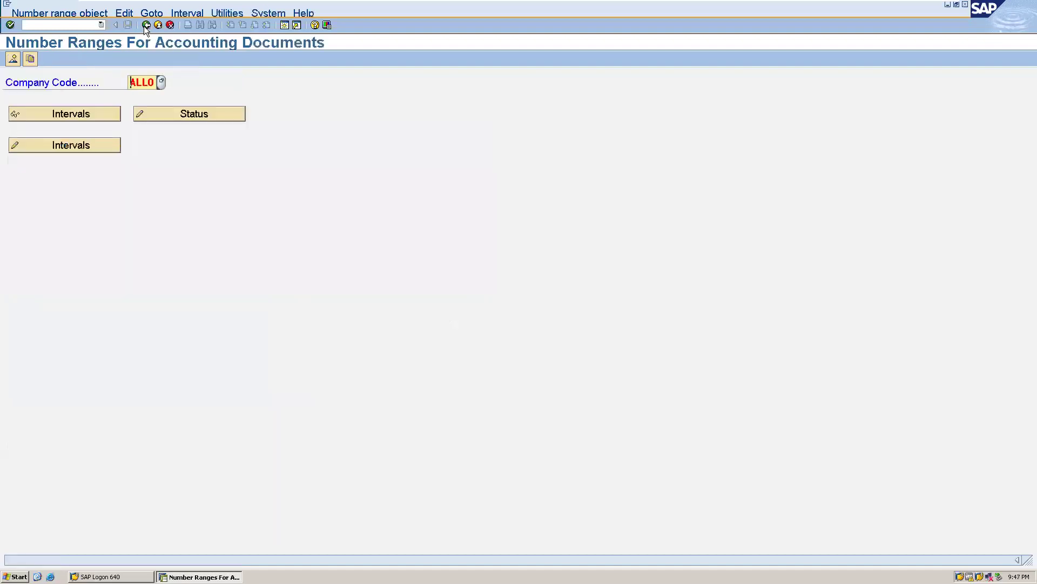
{"action": "left_click", "coordinate": [98, 150]}
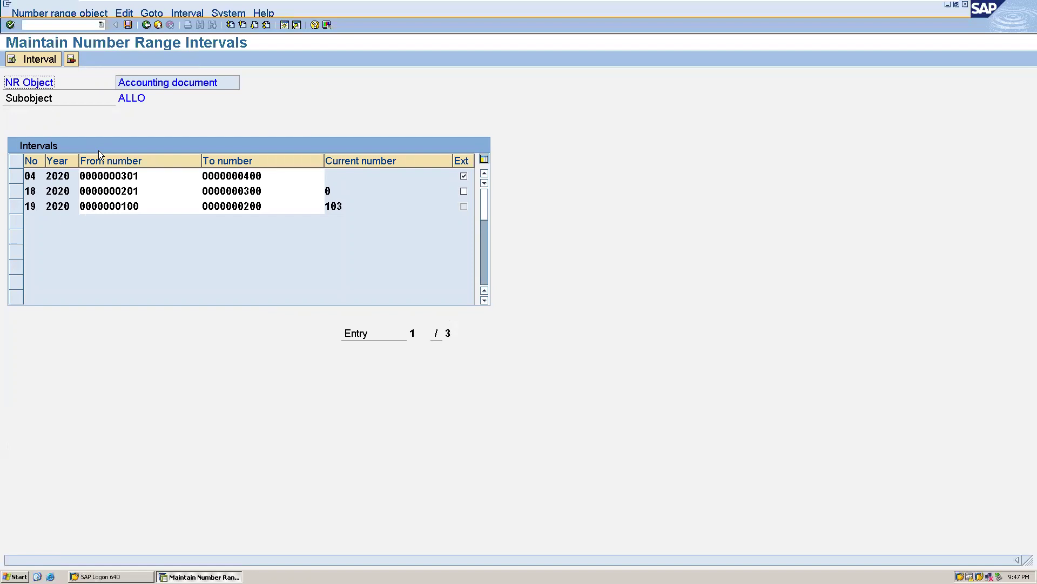
Step: Insert number range interval 17 for year 2020, running from 401 to 500, for company code ALLO
{"action": "left_click", "coordinate": [43, 61]}
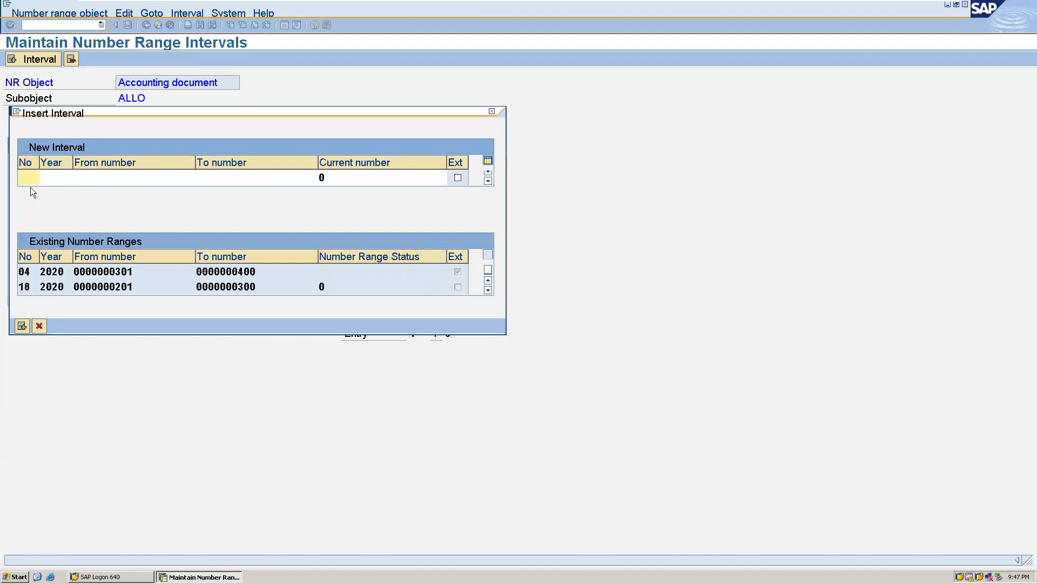
{"action": "left_click", "coordinate": [57, 178]}
{"action": "type", "text": "2020"}
{"action": "left_click", "coordinate": [128, 177]}
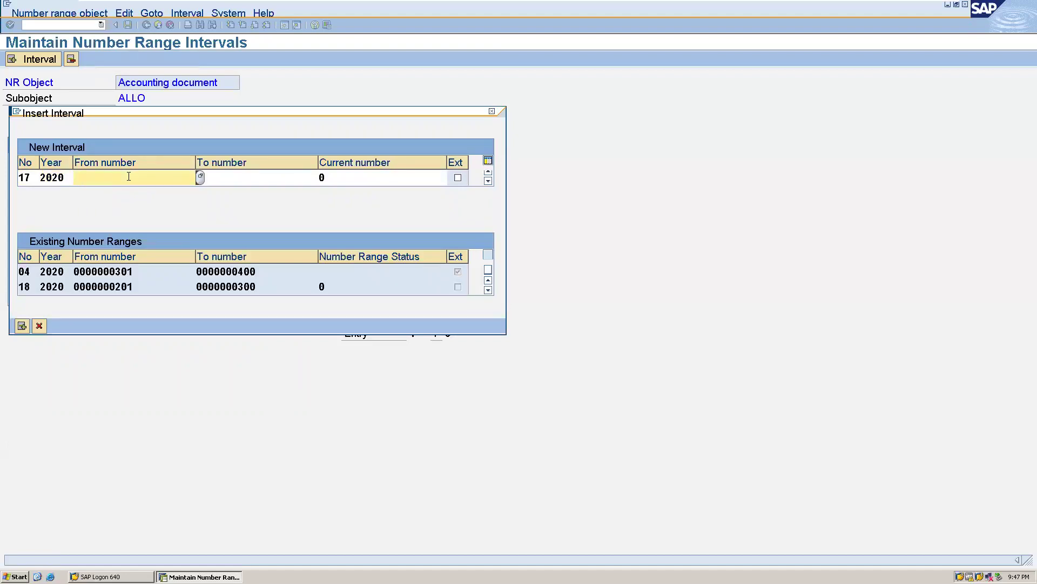
{"action": "type", "text": "3"}
{"action": "key", "text": "BackSpace"}
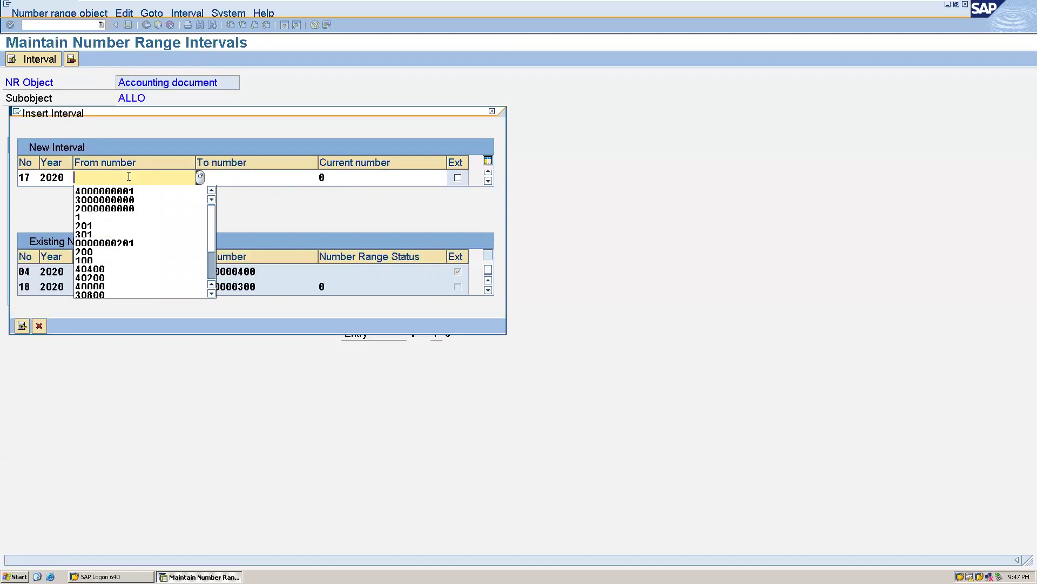
{"action": "type", "text": "401"}
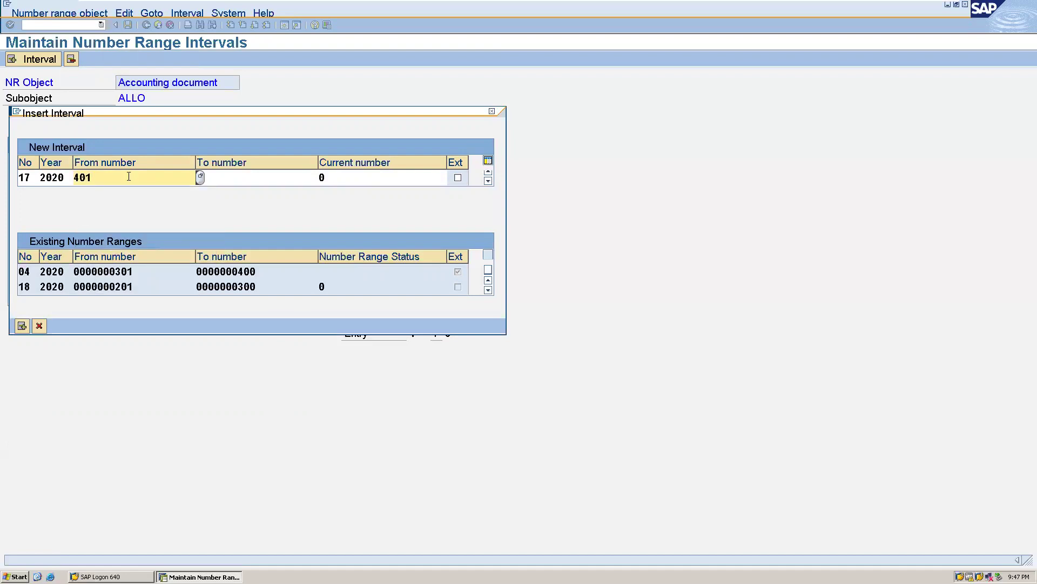
{"action": "key", "text": "Tab"}
{"action": "type", "text": "59"}
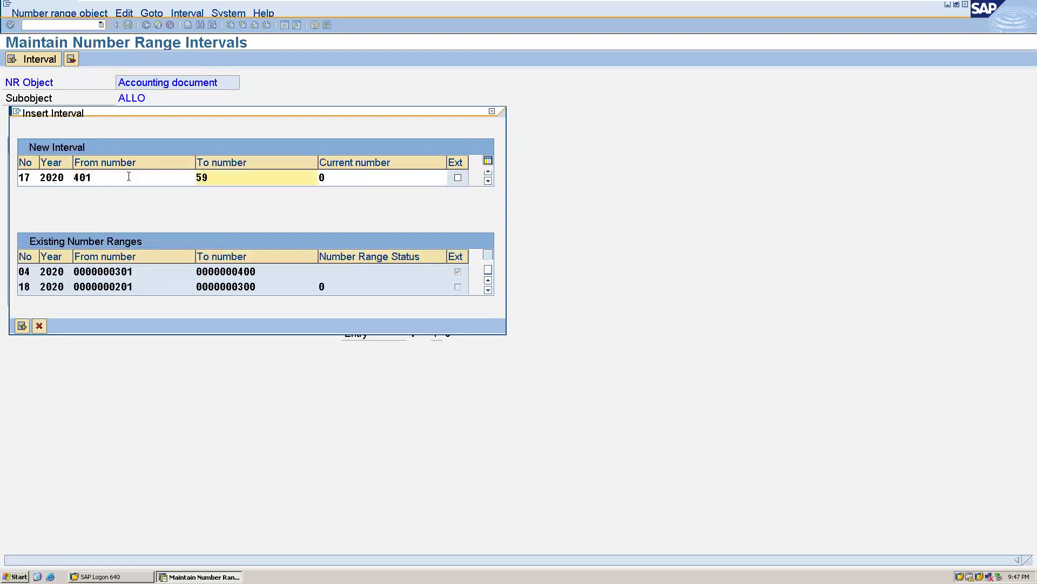
{"action": "key", "text": "BackSpace"}
{"action": "type", "text": "00"}
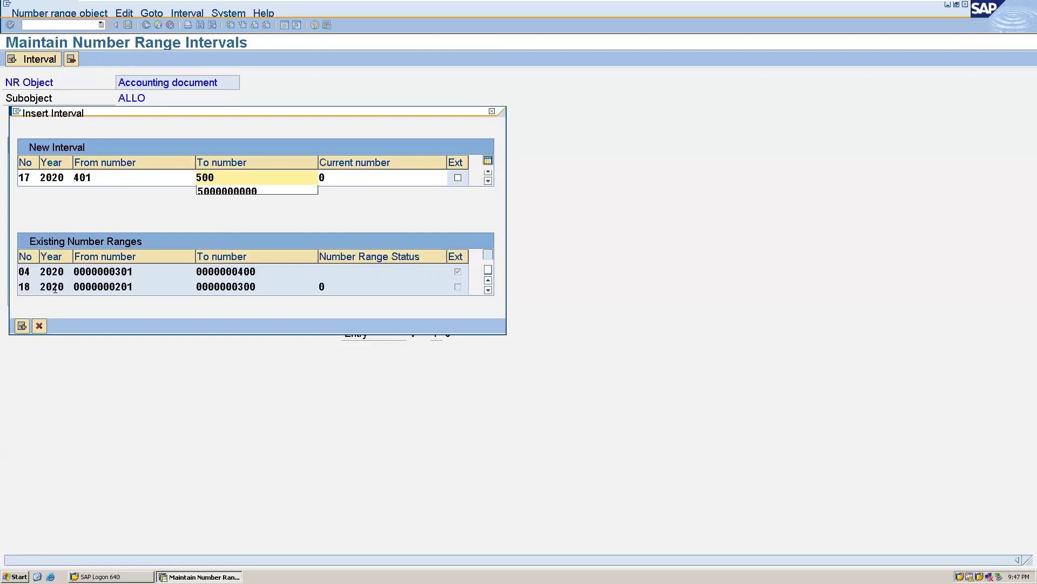
{"action": "left_click", "coordinate": [22, 325]}
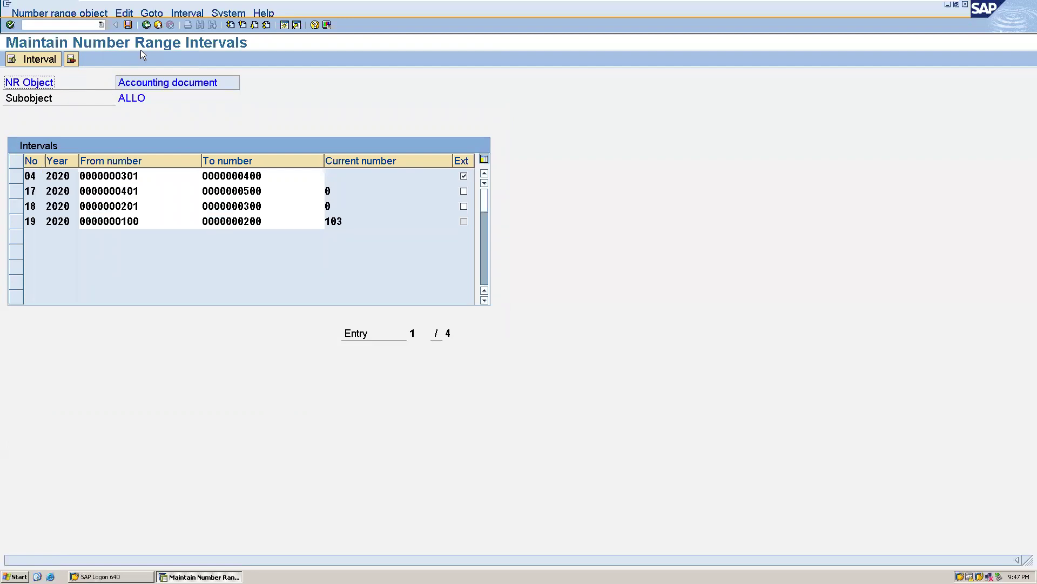
Step: Save company code ALLO's entry view number range intervals, accept the transport notice and return to the implementation guide
{"action": "left_click", "coordinate": [128, 25]}
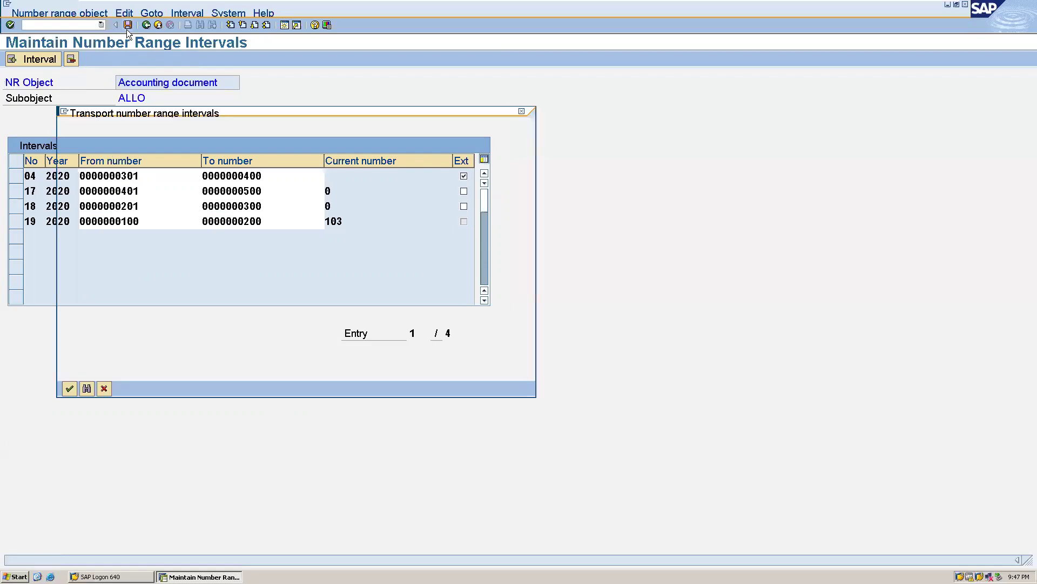
{"action": "left_click", "coordinate": [70, 388]}
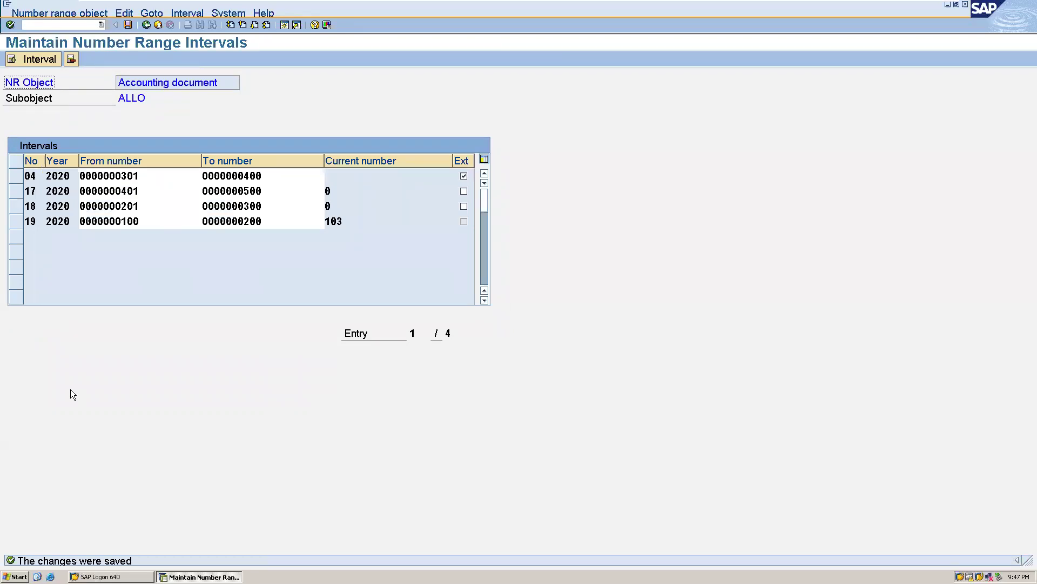
{"action": "left_click", "coordinate": [149, 30]}
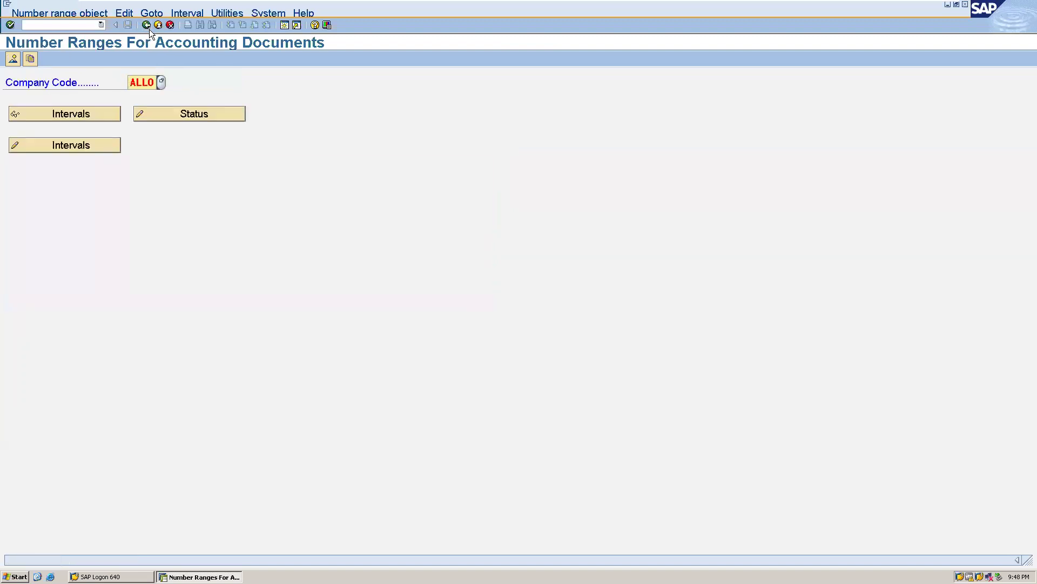
{"action": "left_click", "coordinate": [146, 26]}
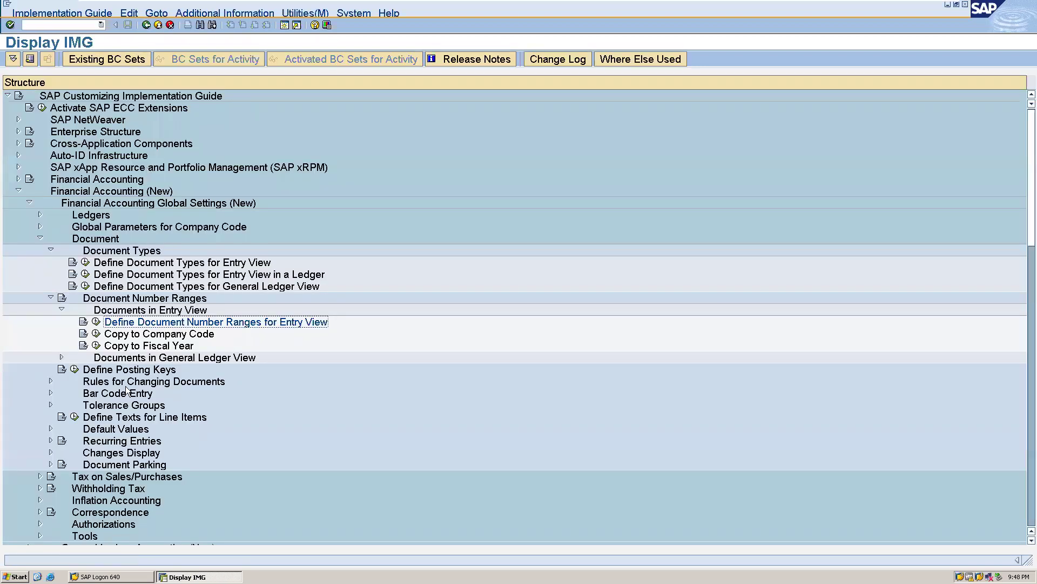
Step: Open Define Document Number Ranges for General Ledger View and display company code ALLO's intervals for editing
{"action": "left_click", "coordinate": [62, 358]}
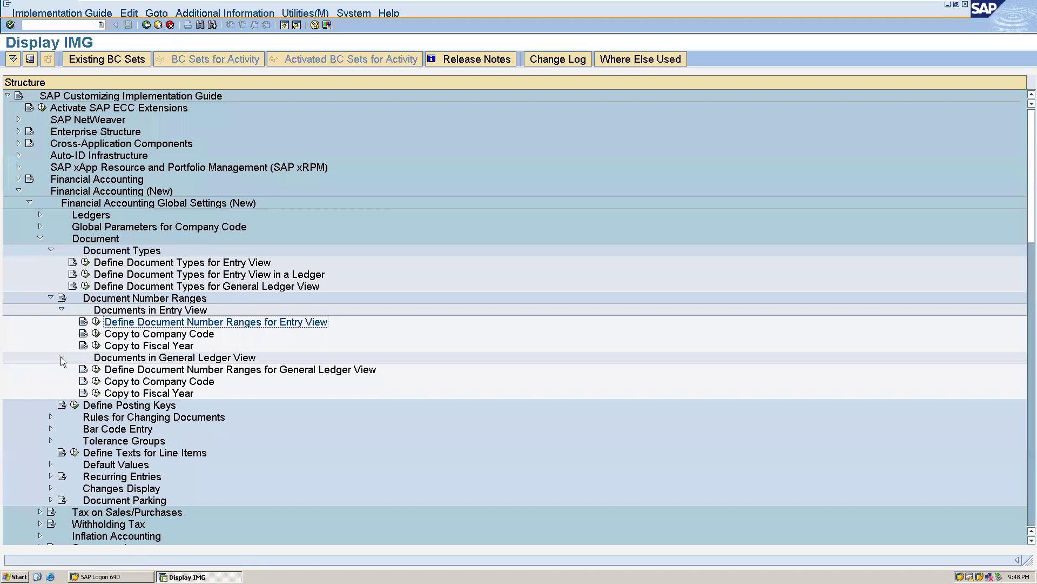
{"action": "left_click", "coordinate": [95, 370]}
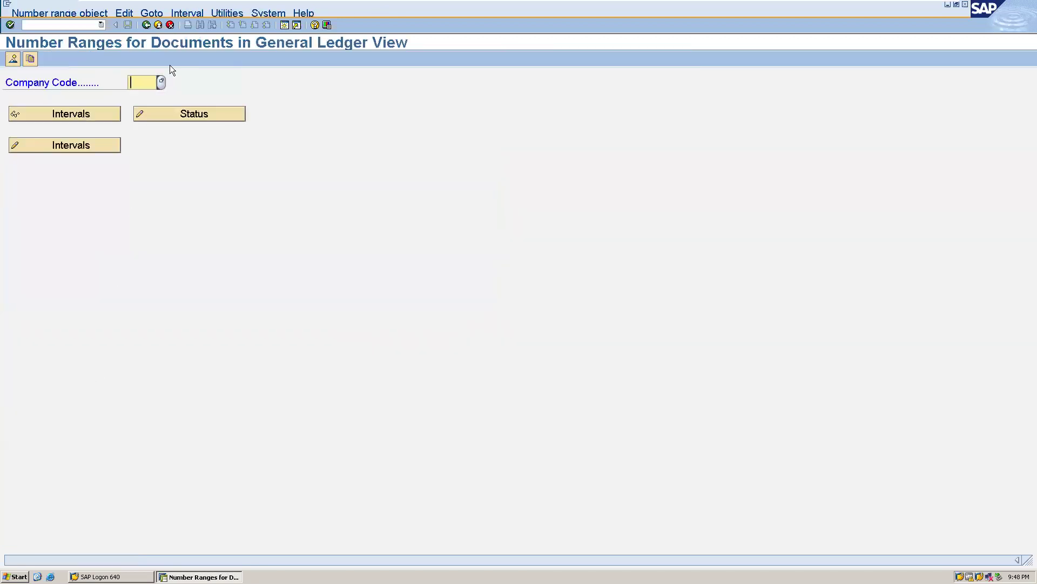
{"action": "type", "text": "ALL"}
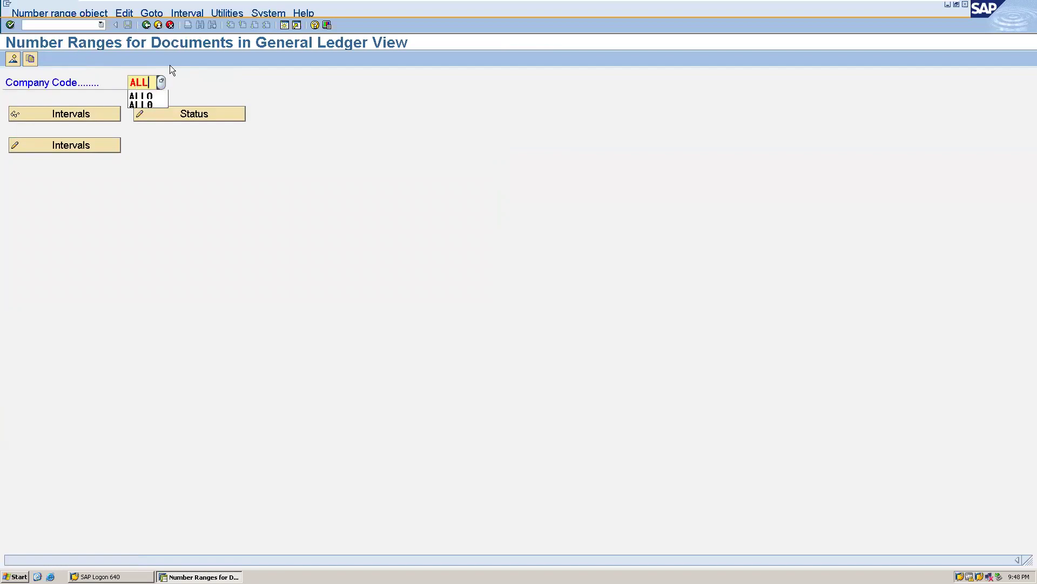
{"action": "type", "text": "O"}
{"action": "left_click", "coordinate": [76, 145]}
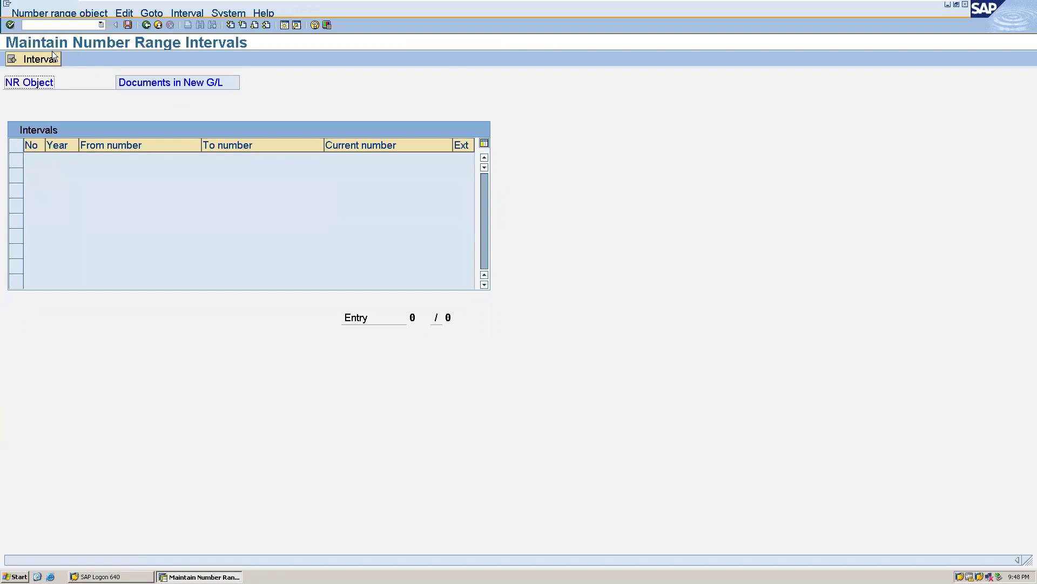
Step: Insert general ledger view number range interval 19 for year 2020, running from 1 to 199
{"action": "left_click", "coordinate": [48, 60]}
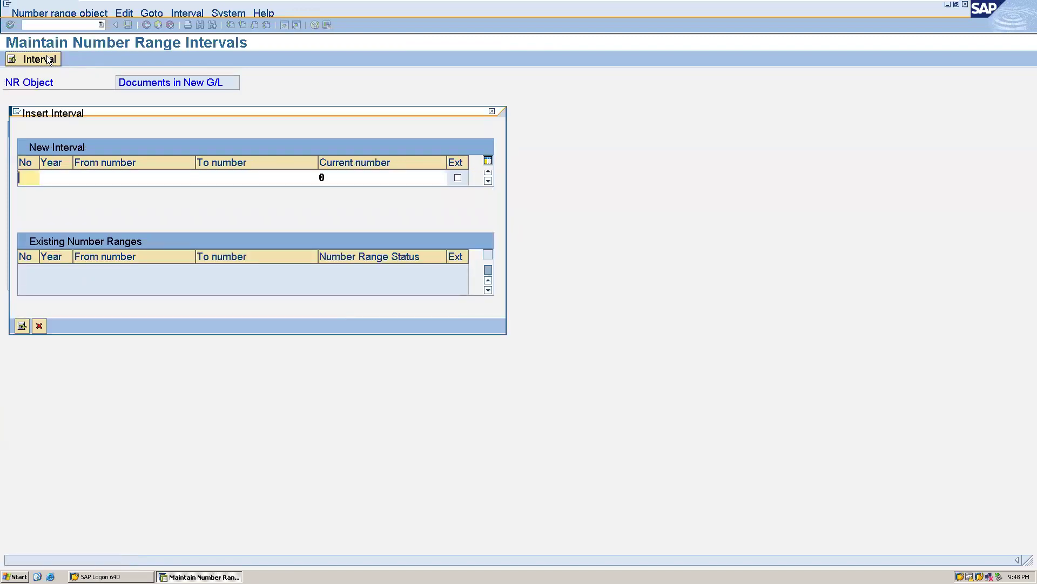
{"action": "left_click", "coordinate": [47, 179]}
{"action": "type", "text": "2020"}
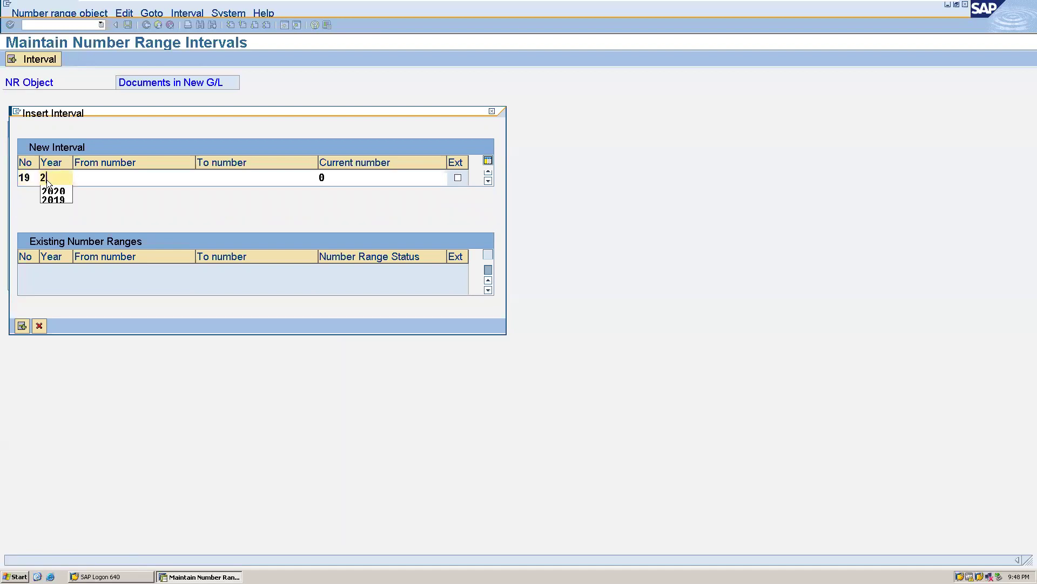
{"action": "left_click", "coordinate": [104, 177]}
{"action": "type", "text": "1"}
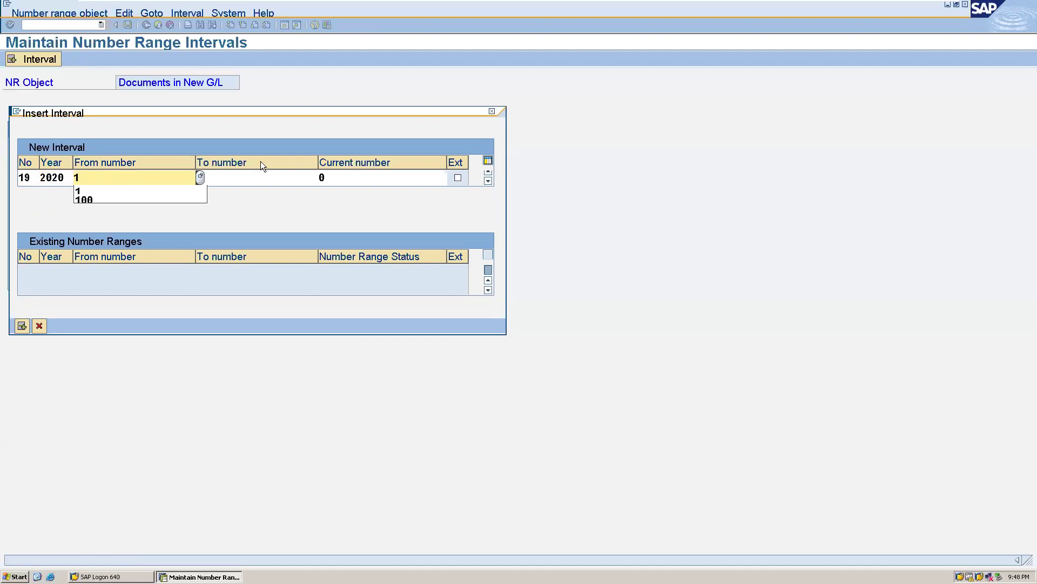
{"action": "left_click", "coordinate": [255, 176]}
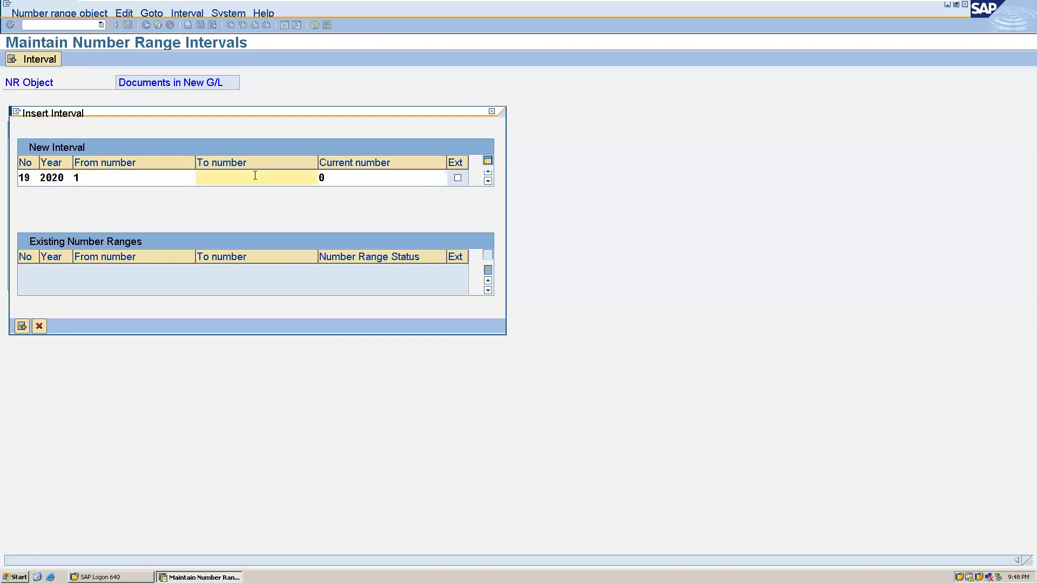
{"action": "type", "text": "199"}
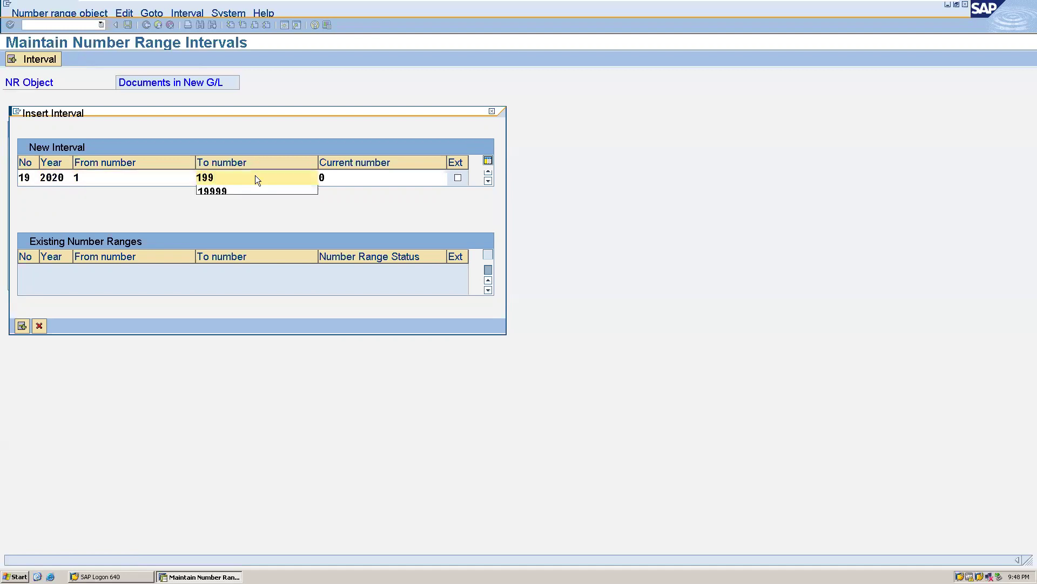
{"action": "key", "text": "Escape"}
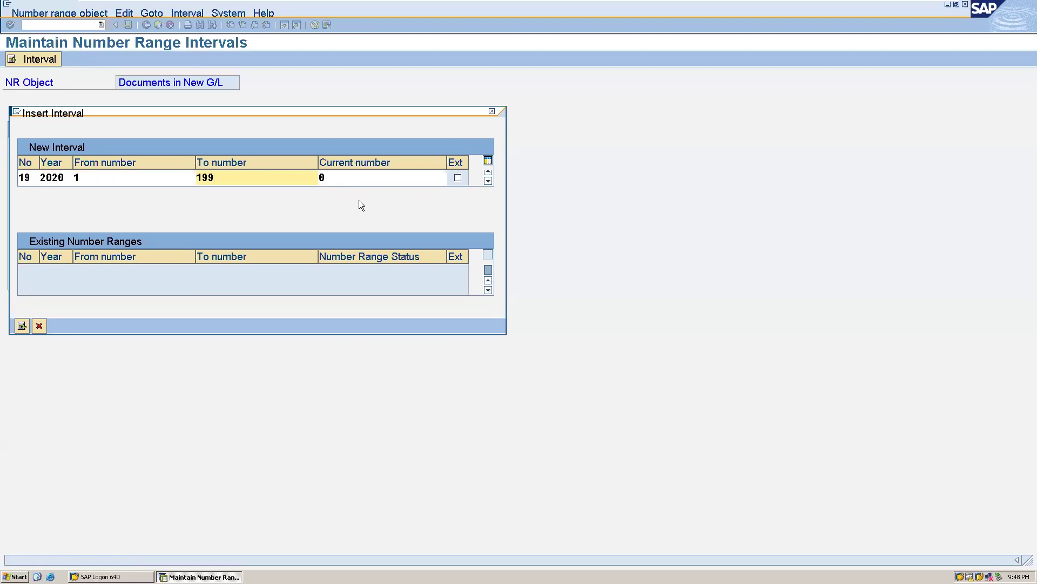
{"action": "left_click", "coordinate": [21, 326]}
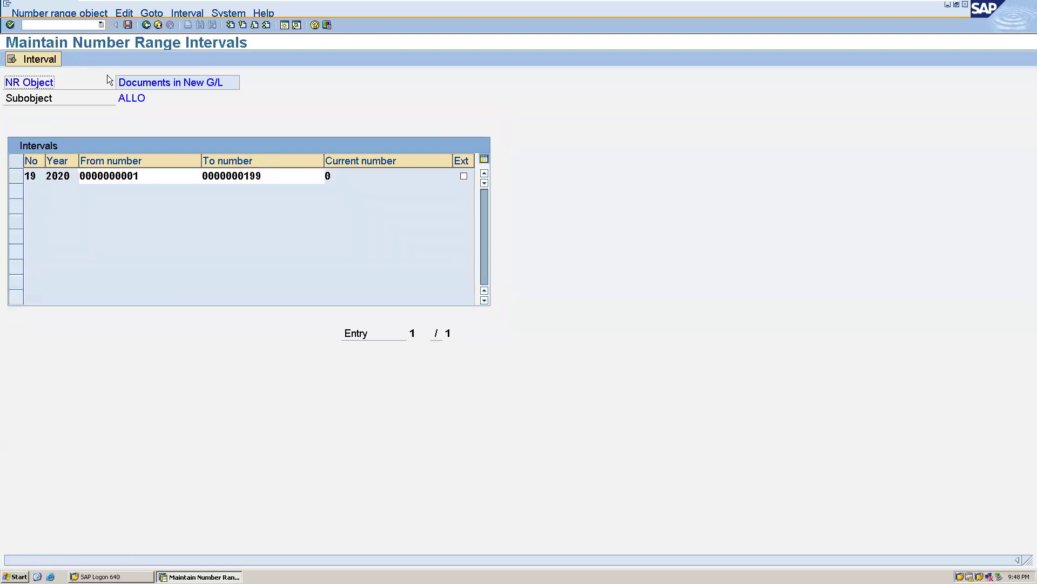
Step: Insert general ledger view number range interval 17 for year 2020, running from 200 to 399
{"action": "left_click", "coordinate": [27, 65]}
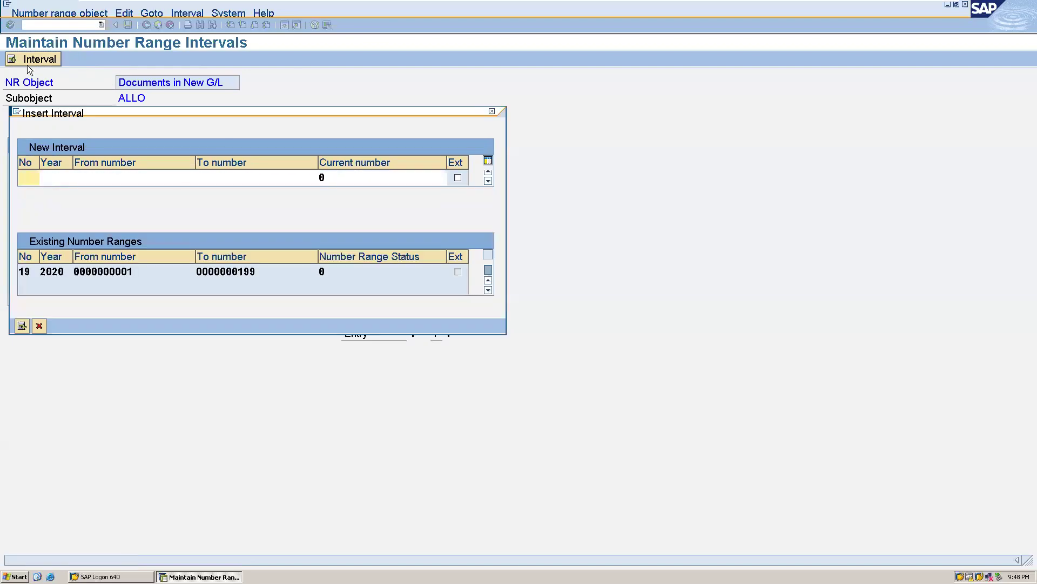
{"action": "type", "text": "17"}
{"action": "key", "text": "Tab"}
{"action": "type", "text": "2020"}
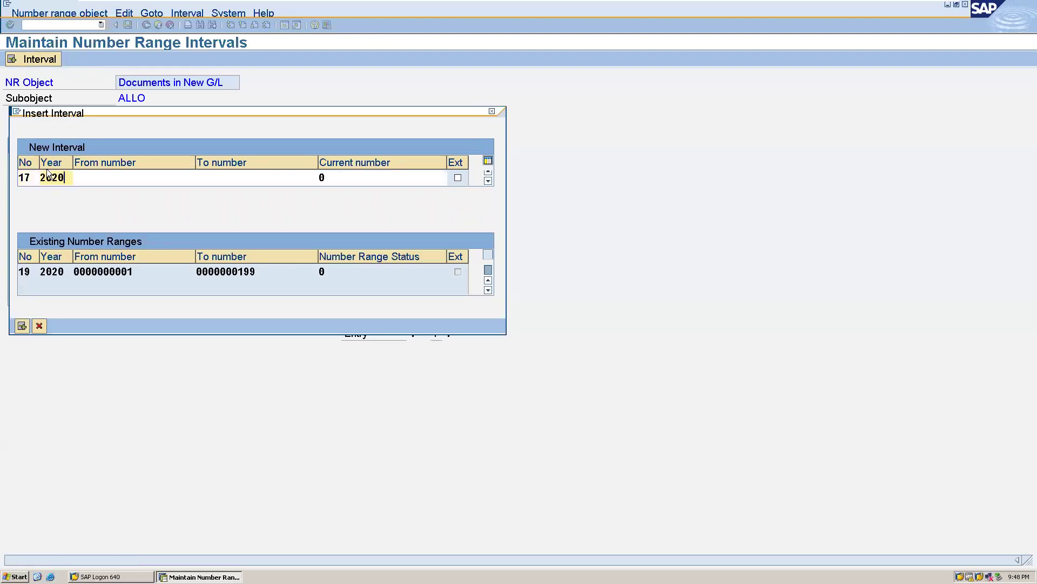
{"action": "key", "text": "Tab"}
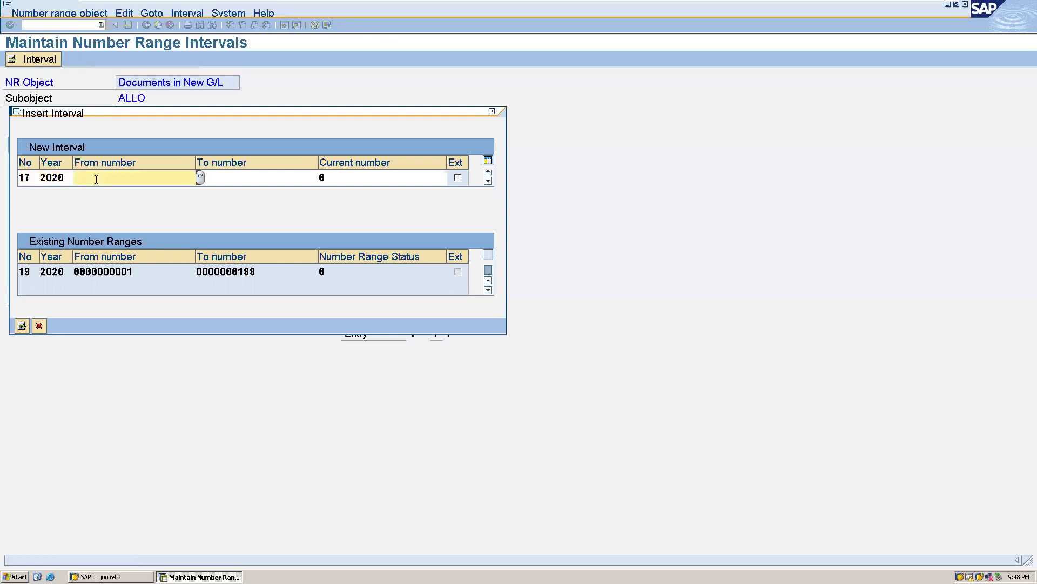
{"action": "type", "text": "200"}
{"action": "key", "text": "Tab"}
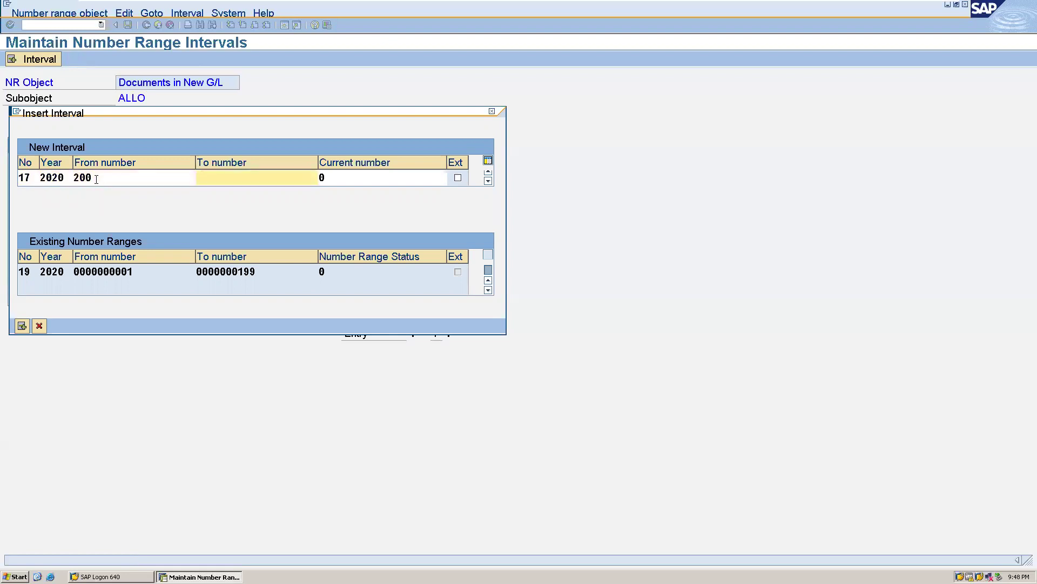
{"action": "type", "text": "399"}
{"action": "left_click", "coordinate": [22, 326]}
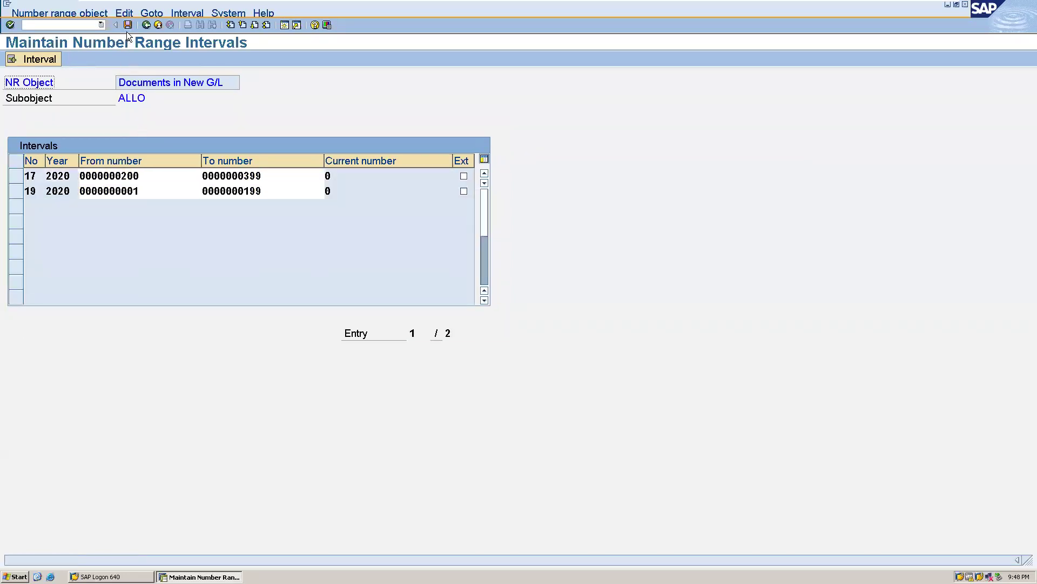
Step: Save the general ledger view number range intervals, accept the transport notice and return to the implementation guide
{"action": "left_click", "coordinate": [127, 25]}
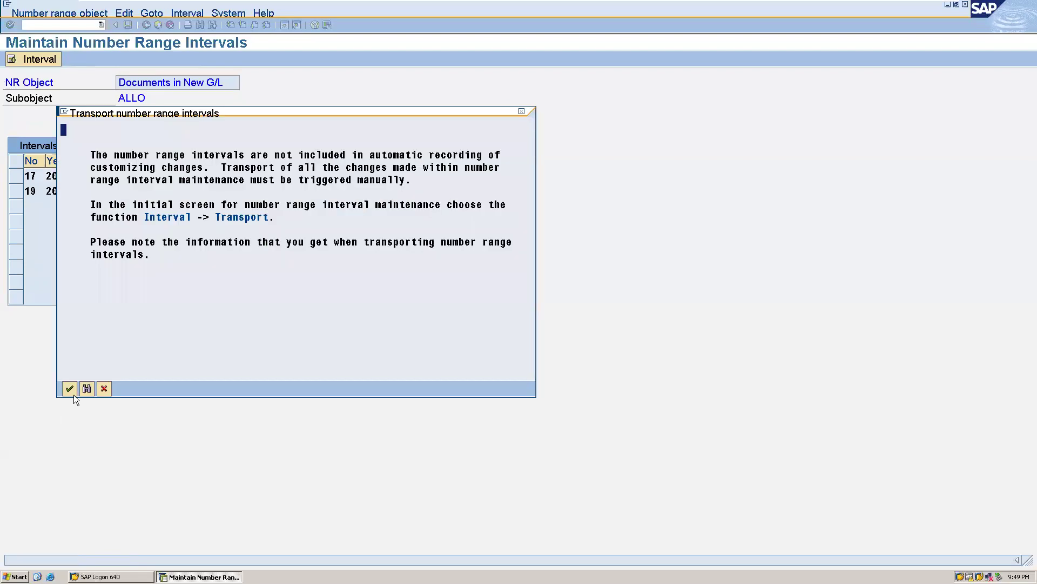
{"action": "left_click", "coordinate": [74, 394]}
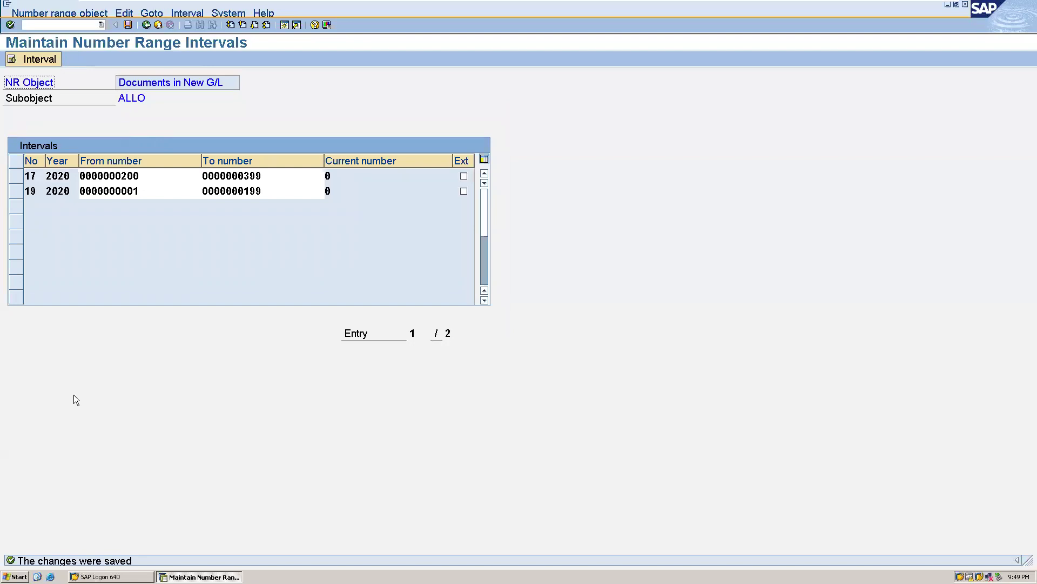
{"action": "left_click", "coordinate": [147, 26]}
{"action": "left_click", "coordinate": [146, 25]}
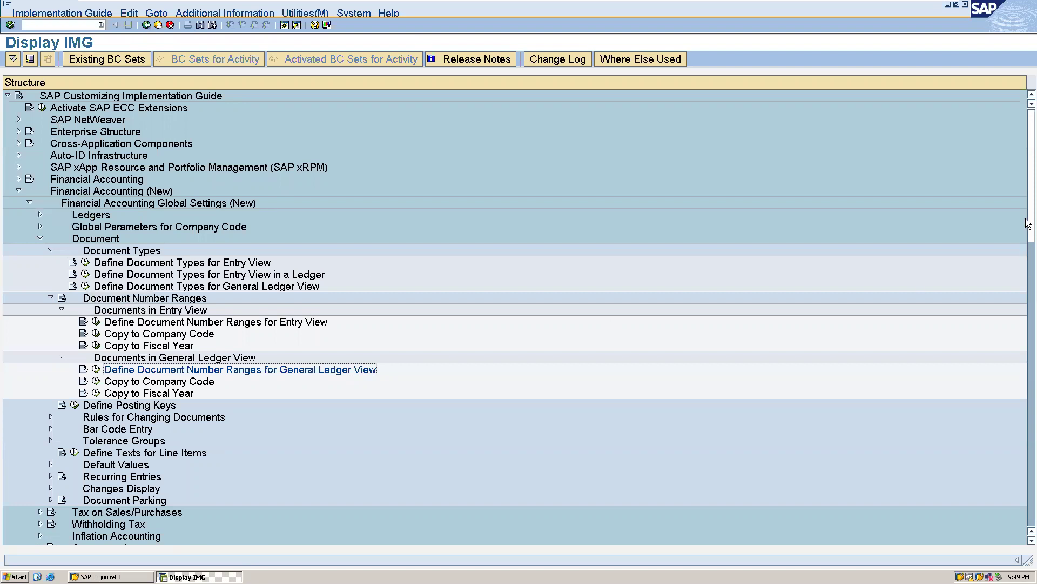
Step: Open Define Tolerances (Vendors) for manual outgoing payments under the Accounts Receivable and Accounts Payable business transactions
{"action": "left_click_drag", "start_coordinate": [1028, 225], "coordinate": [1028, 354]}
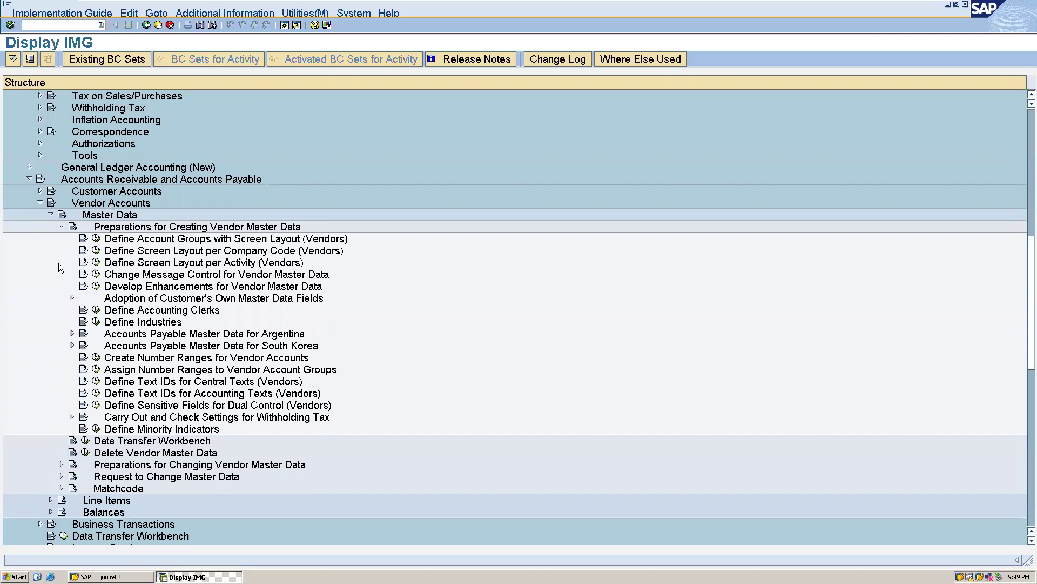
{"action": "left_click", "coordinate": [40, 203]}
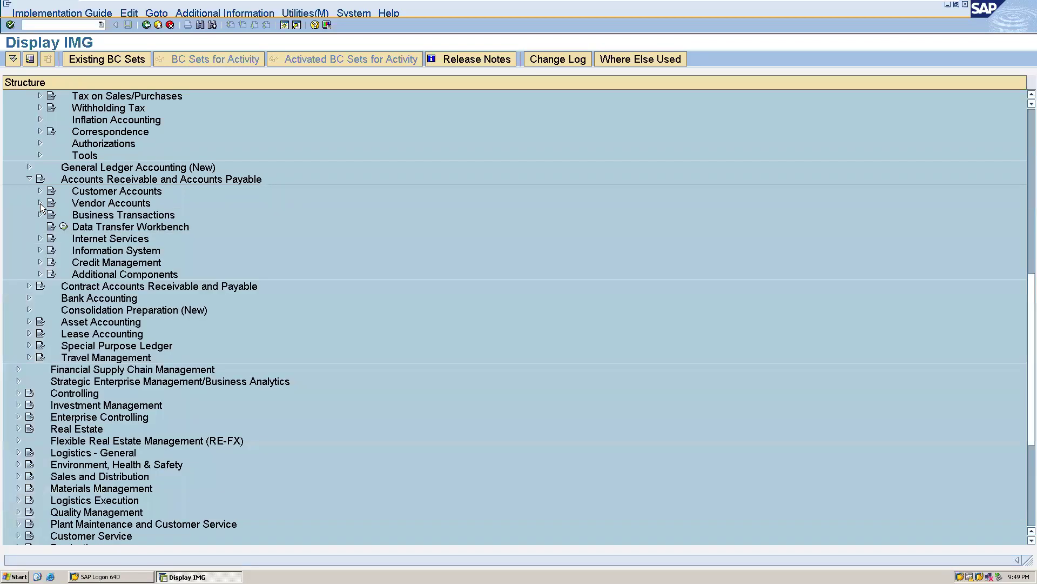
{"action": "left_click", "coordinate": [40, 214]}
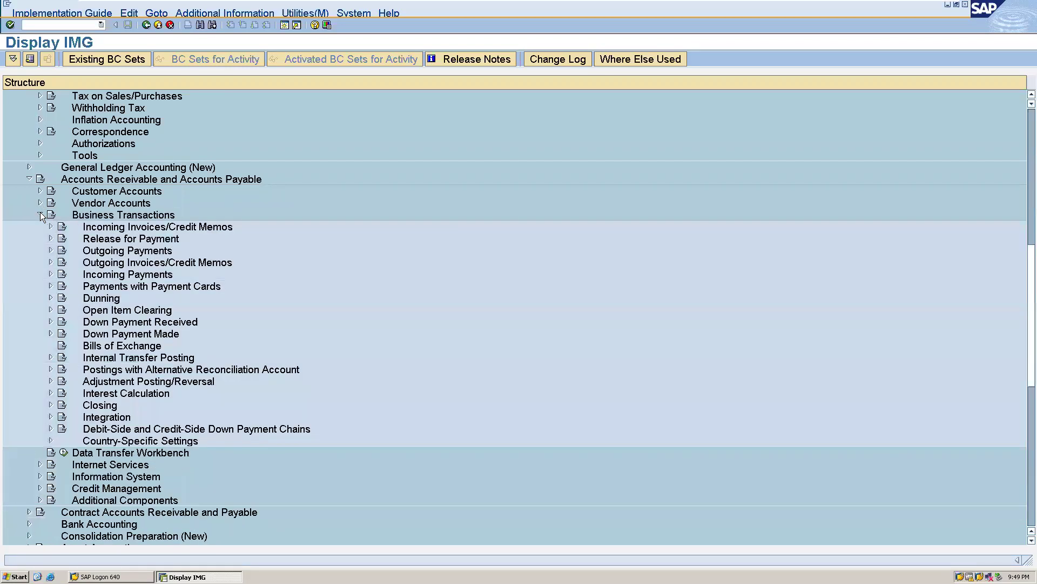
{"action": "left_click", "coordinate": [51, 251]}
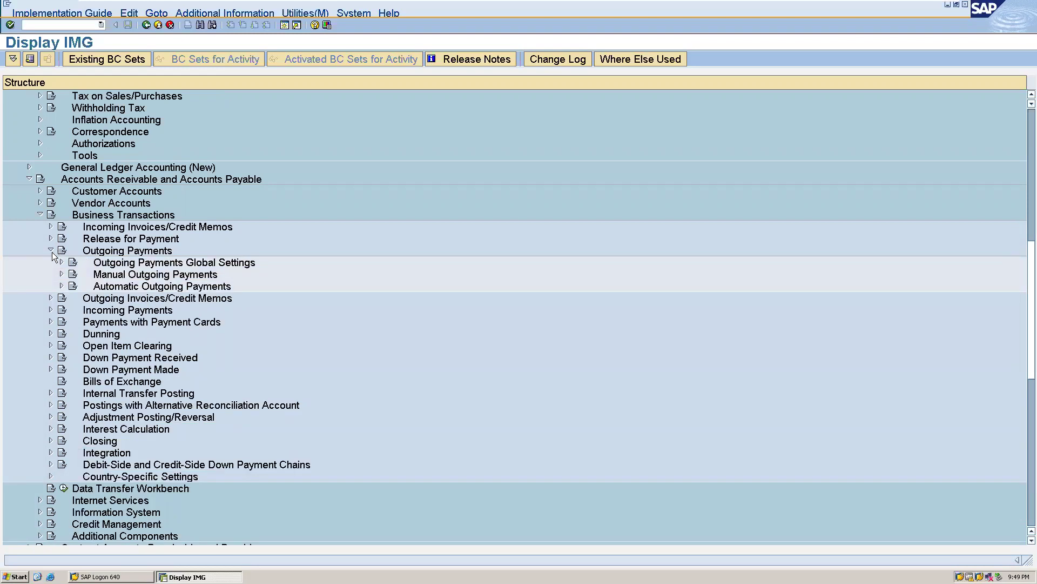
{"action": "left_click", "coordinate": [61, 274]}
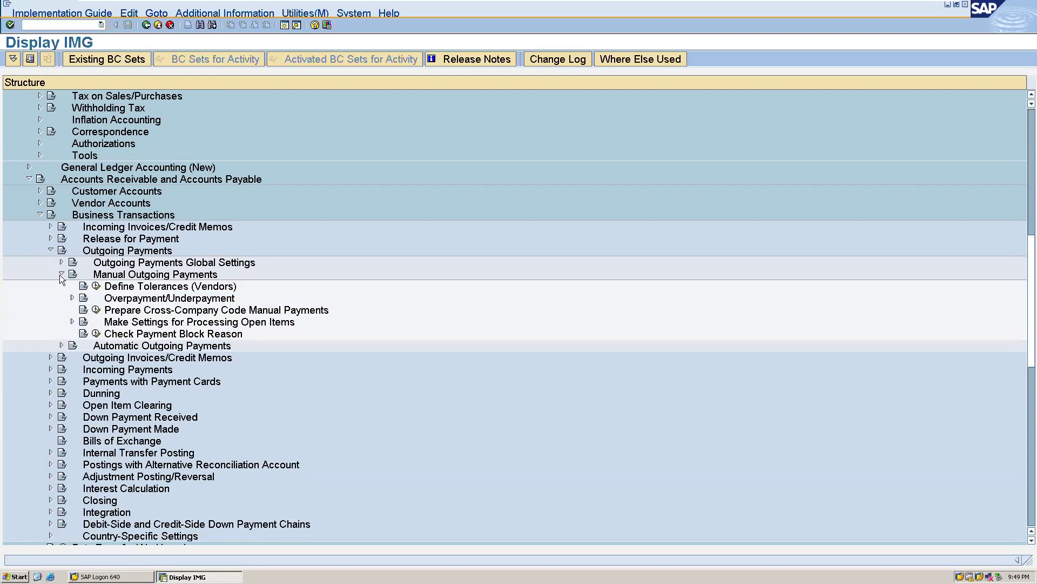
{"action": "left_click", "coordinate": [96, 286]}
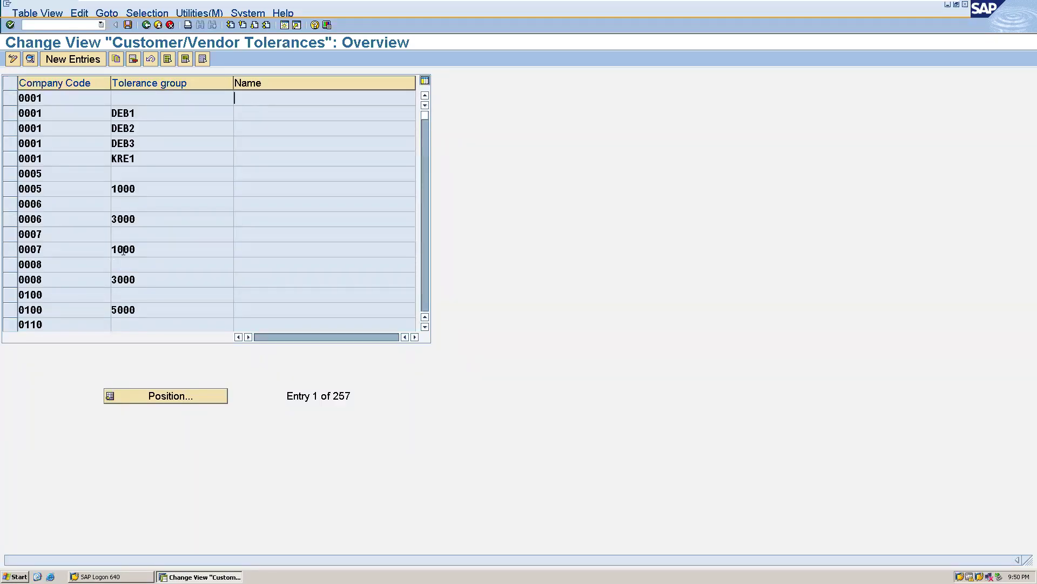
Step: Create a vendor tolerance entry for company code ALLO with permitted payment differences of 100 and 5% for both gain and loss
{"action": "left_click", "coordinate": [67, 60]}
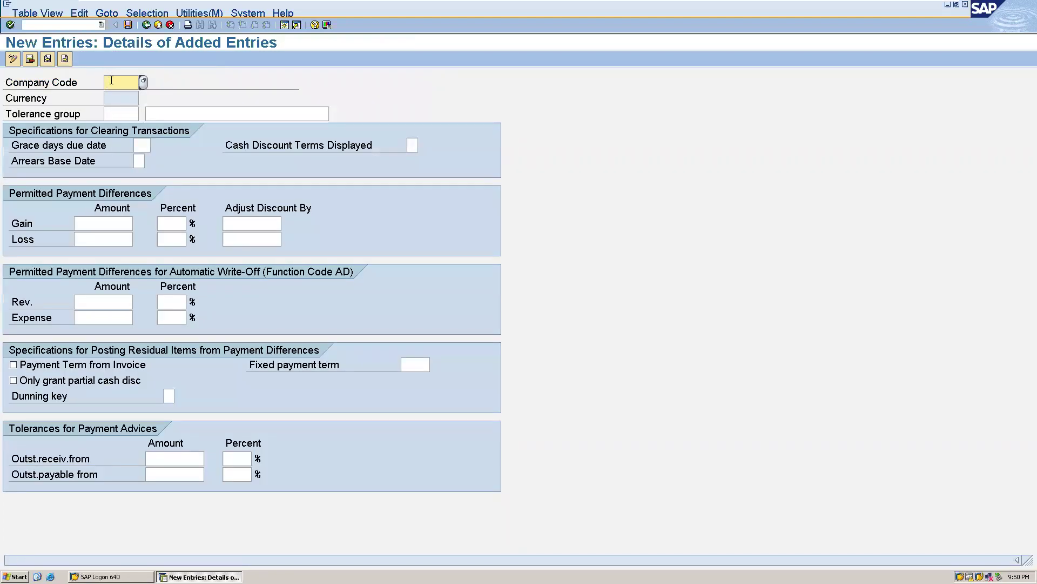
{"action": "type", "text": "ALLO"}
{"action": "left_click", "coordinate": [102, 226]}
{"action": "type", "text": "100"}
{"action": "key", "text": "Tab"}
{"action": "type", "text": "5"}
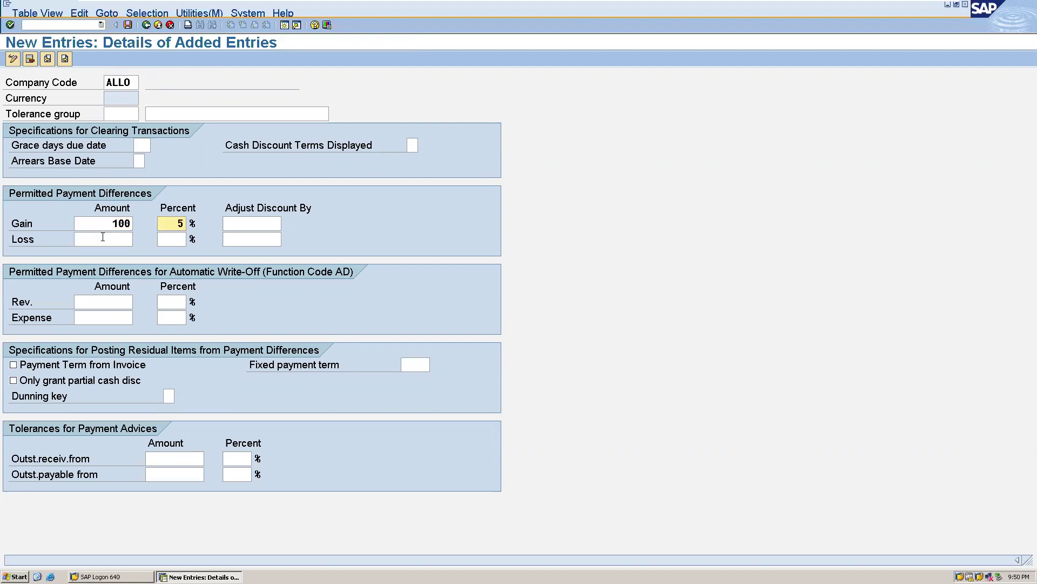
{"action": "left_click", "coordinate": [102, 237]}
{"action": "type", "text": "100"}
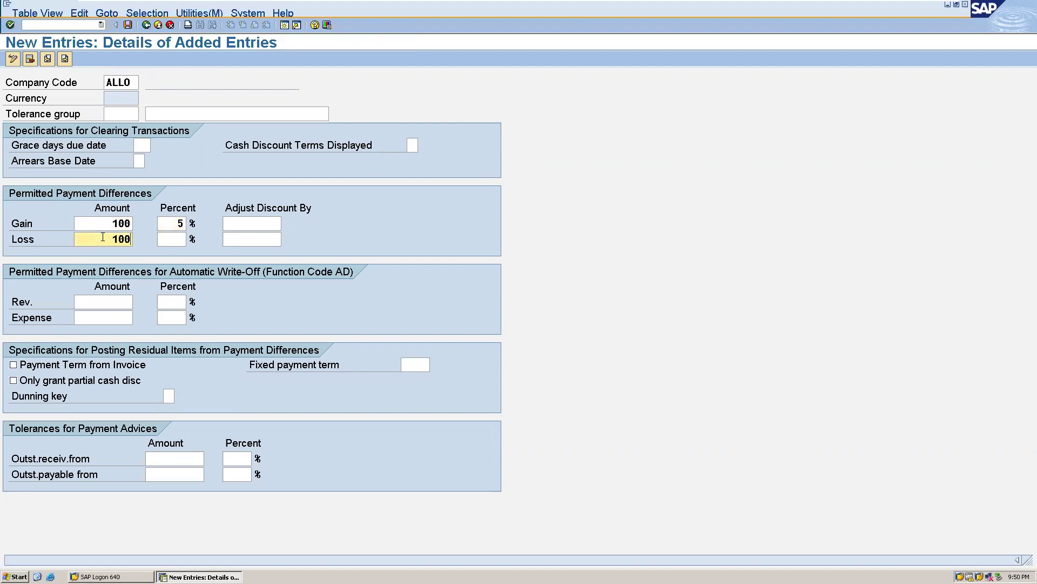
{"action": "left_click", "coordinate": [183, 238]}
{"action": "type", "text": "5"}
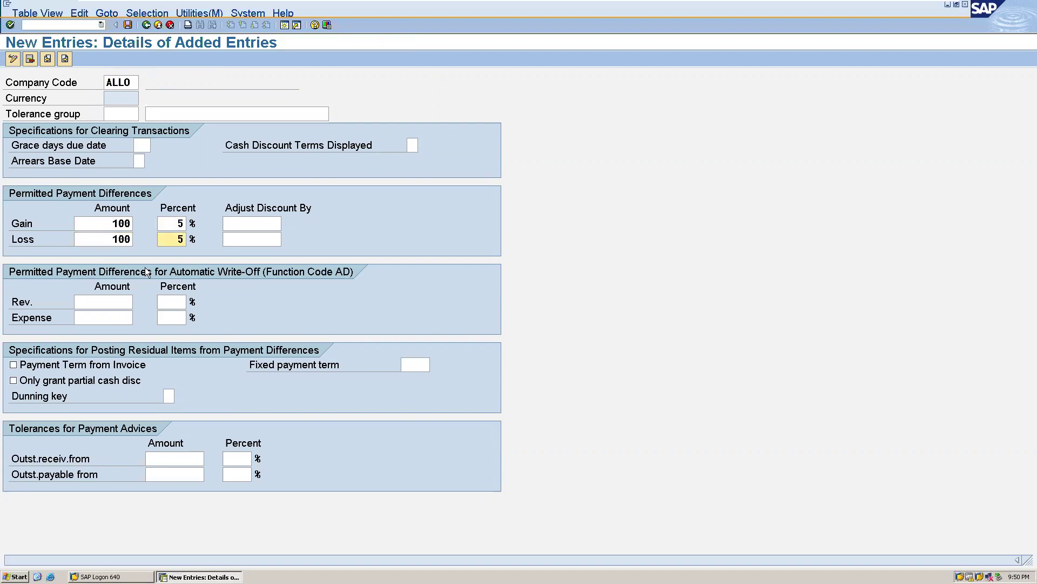
Step: Set the automatic write-off payment differences to 100 and 5% for both revenue and expense
{"action": "left_click", "coordinate": [121, 302]}
{"action": "type", "text": "100"}
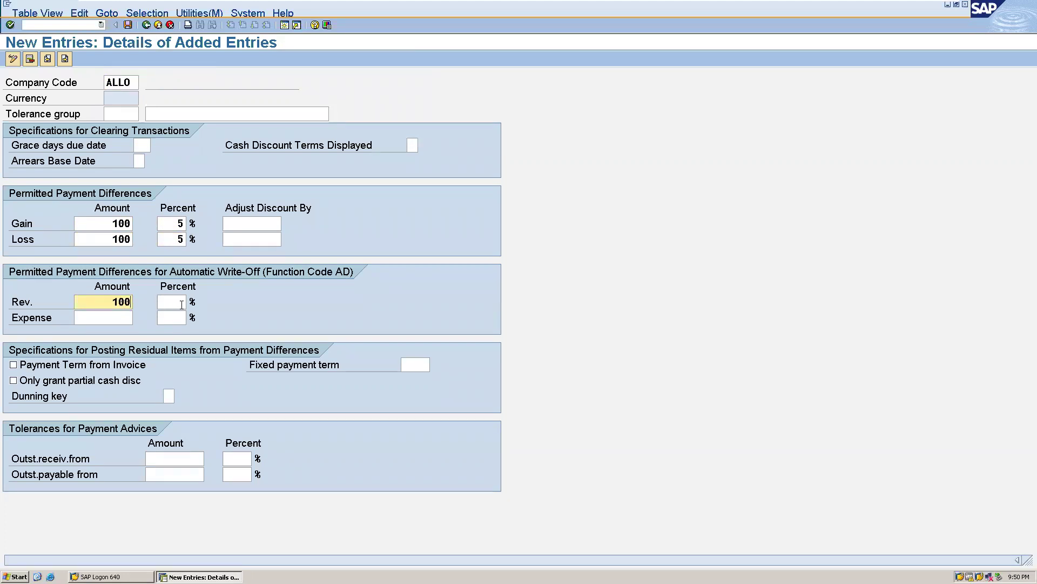
{"action": "left_click", "coordinate": [182, 303]}
{"action": "type", "text": "5"}
{"action": "left_click", "coordinate": [121, 319]}
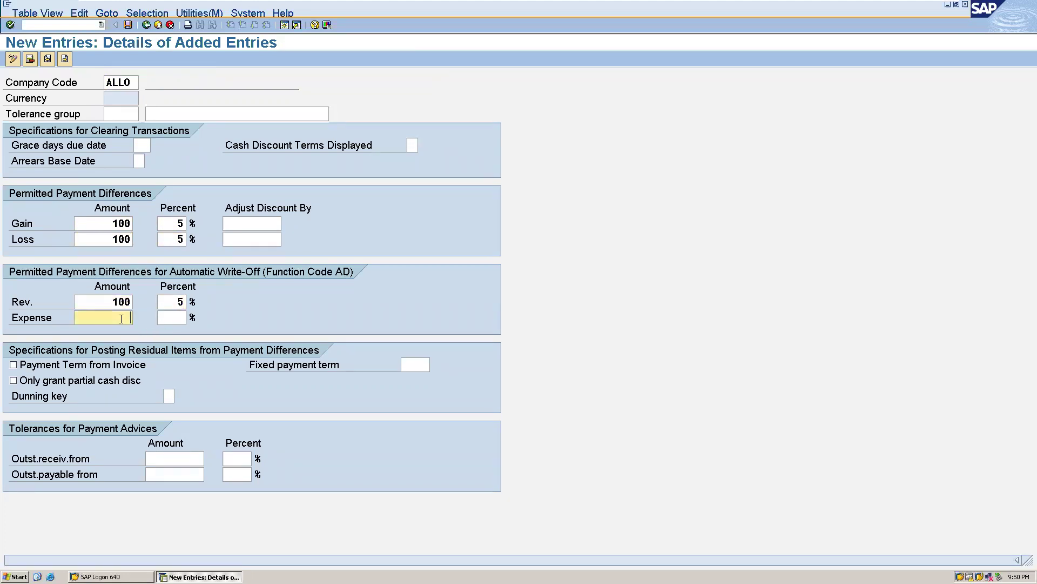
{"action": "type", "text": "100"}
{"action": "left_click", "coordinate": [175, 318]}
{"action": "type", "text": "5"}
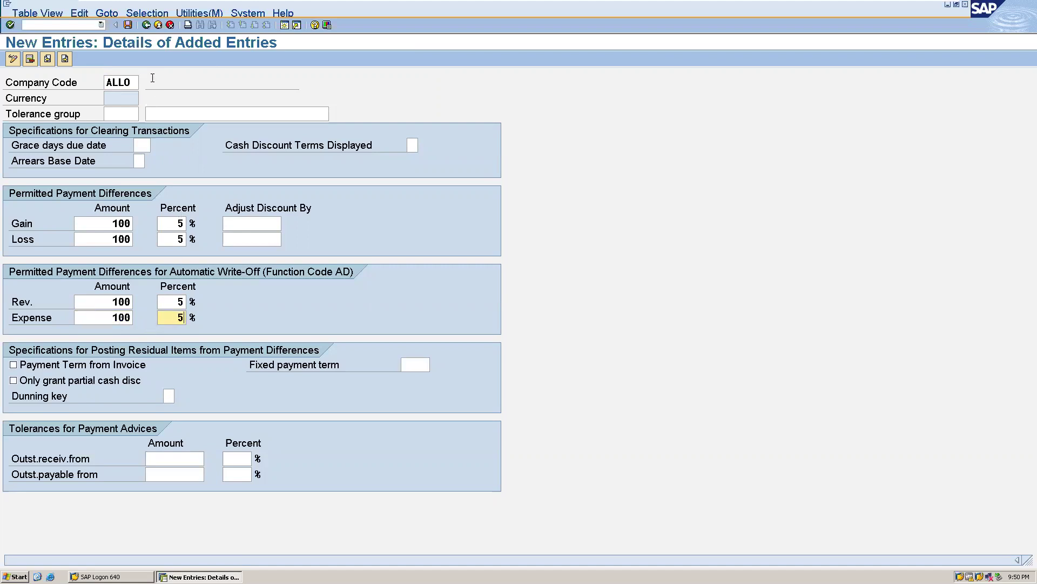
Step: Save the vendor tolerances with the proposed customizing request and switch to the Accounts Payable Configuration document in Word
{"action": "left_click", "coordinate": [126, 25]}
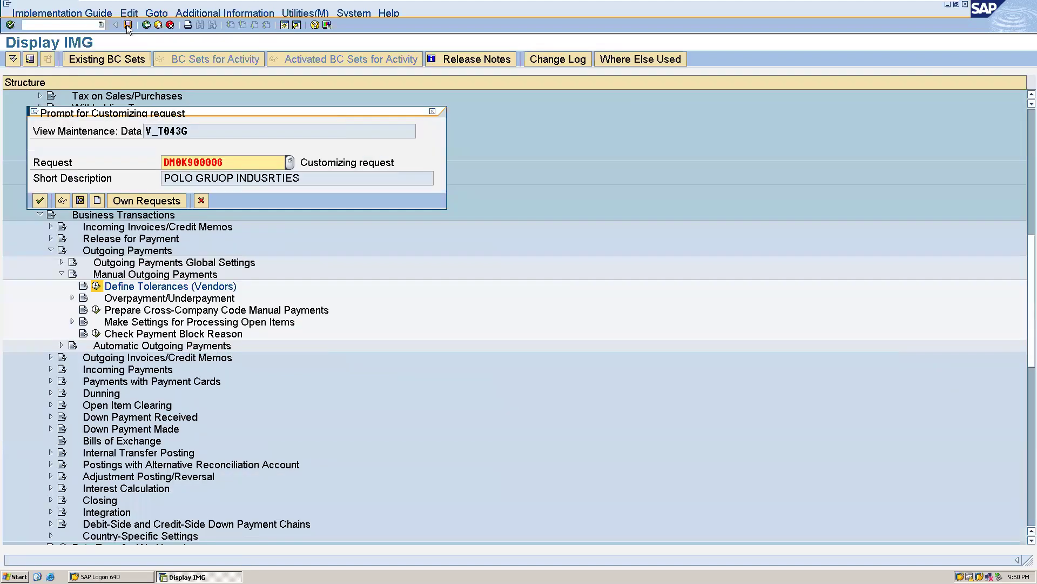
{"action": "left_click", "coordinate": [41, 201]}
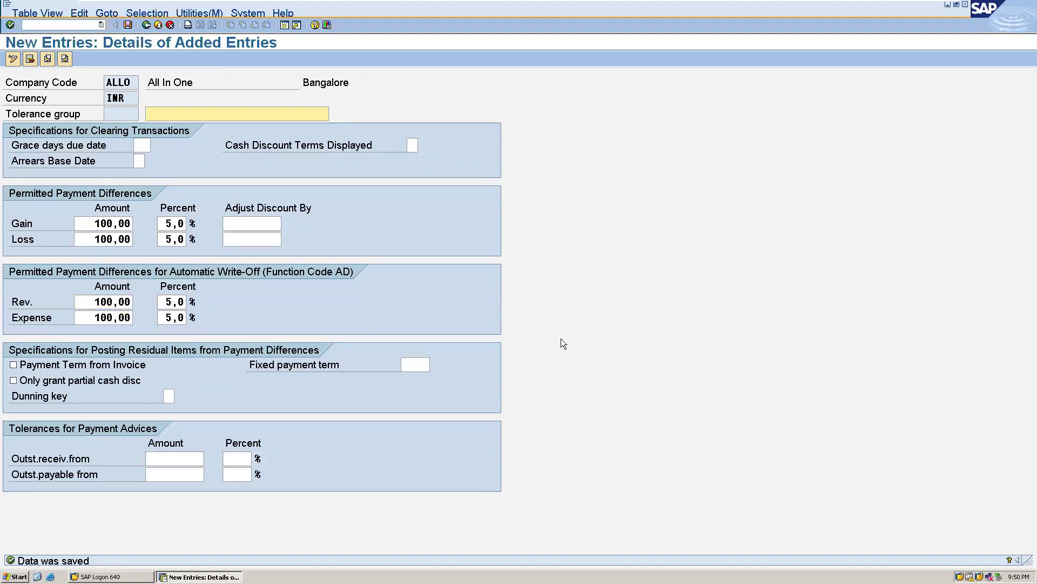
{"action": "mouse_move", "coordinate": [605, 3]}
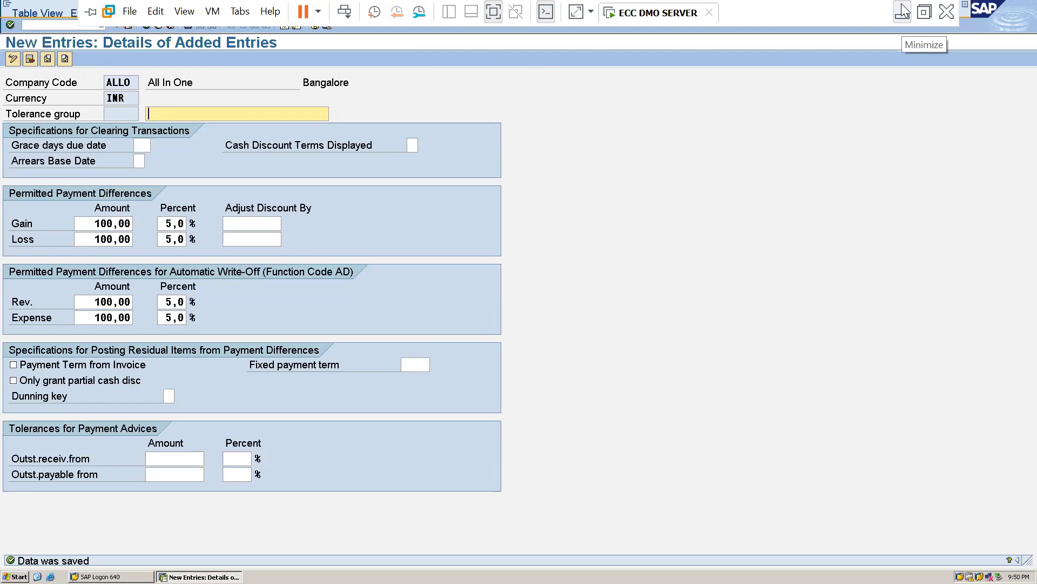
{"action": "left_click", "coordinate": [902, 10]}
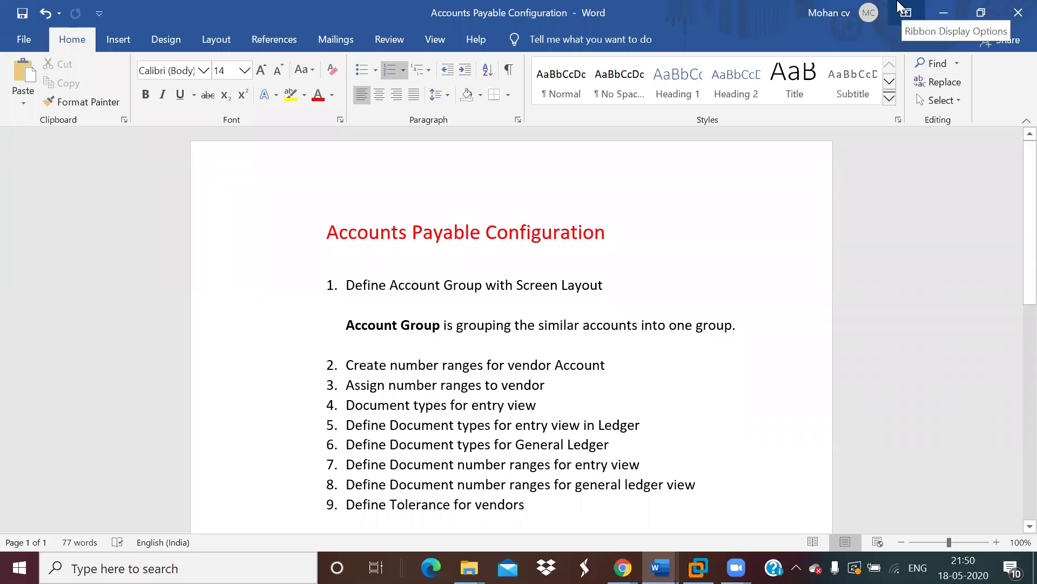